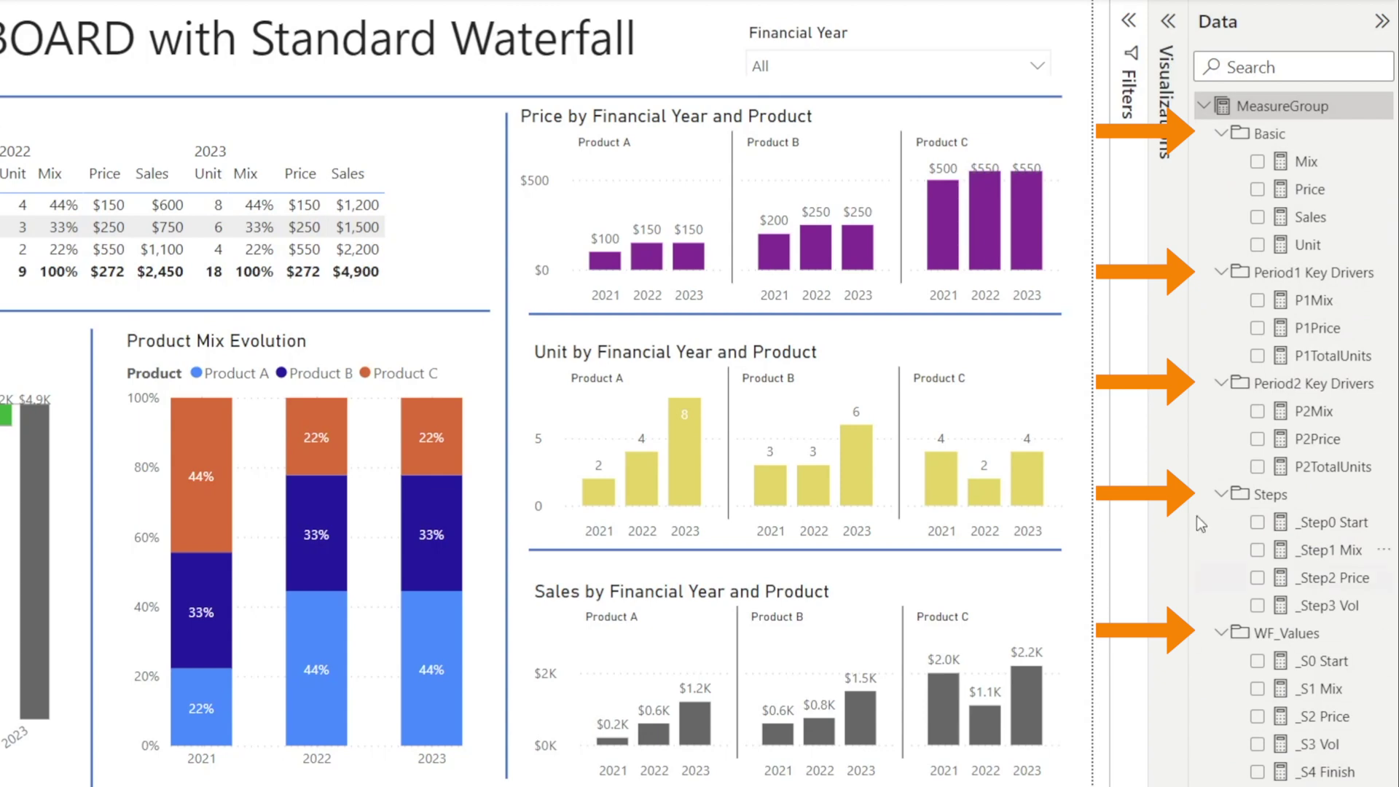
# - Collapse the Basic, Period1 Key Drivers, Period2 Key Drivers, Steps and WF_Values folders in the Data pane
pyautogui.click(1217, 133)
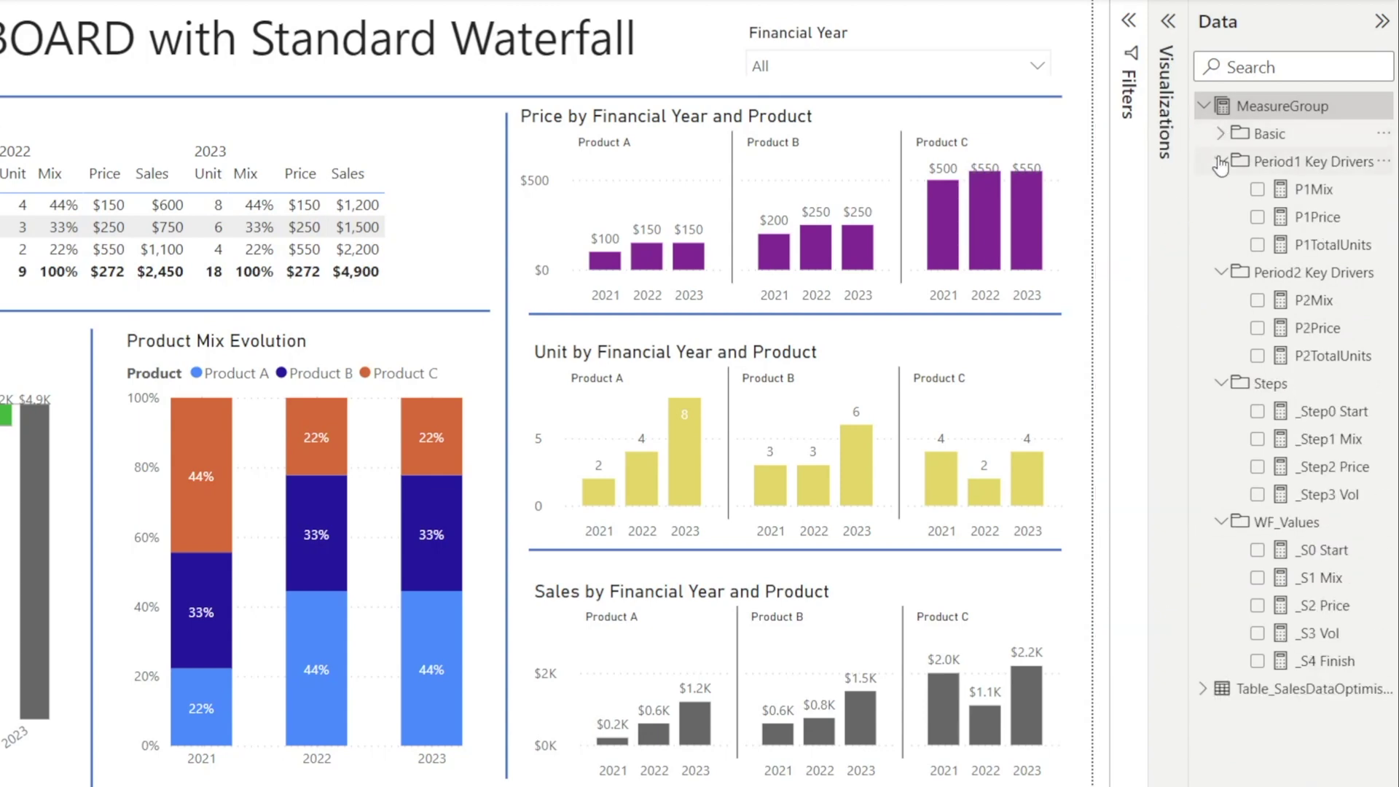
pyautogui.click(1220, 161)
pyautogui.click(1220, 189)
pyautogui.click(1221, 217)
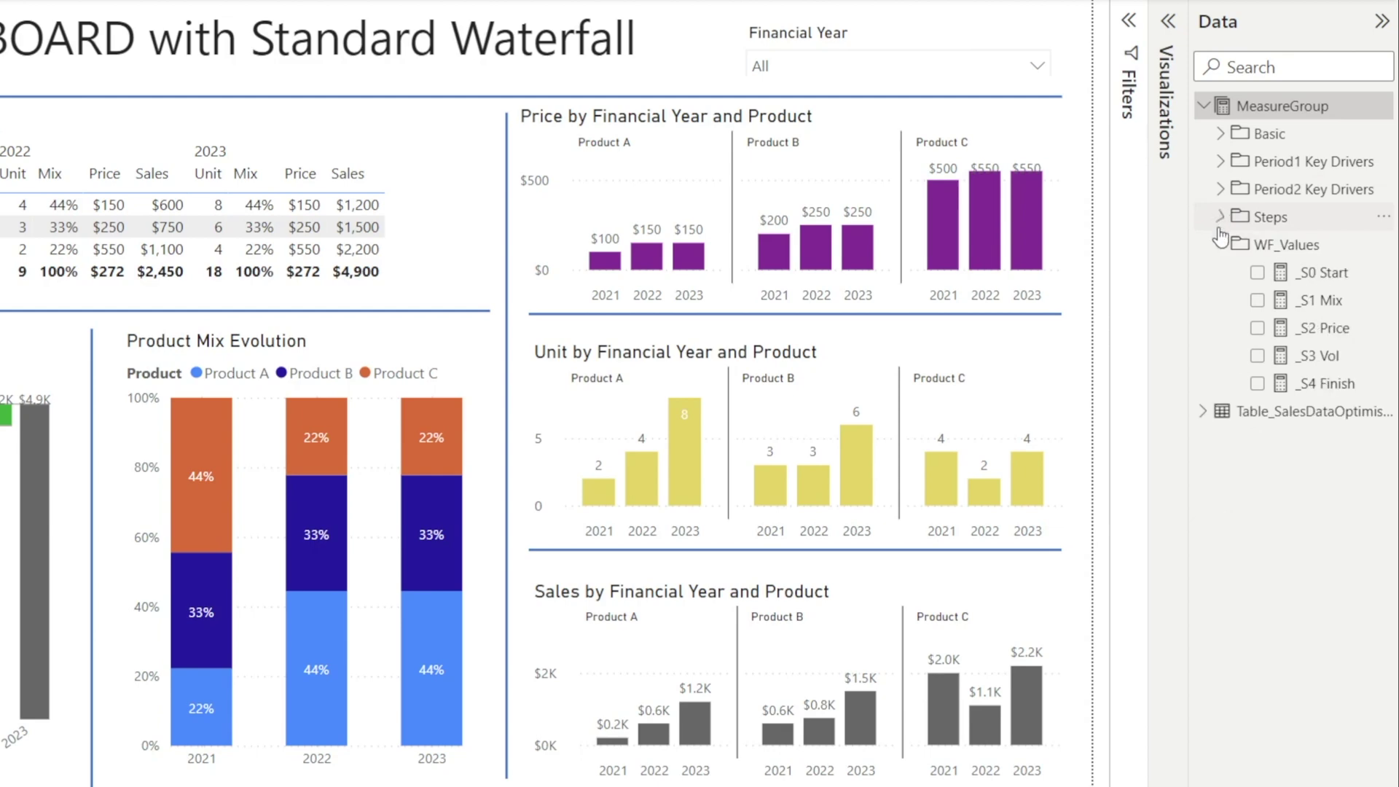
pyautogui.click(1221, 244)
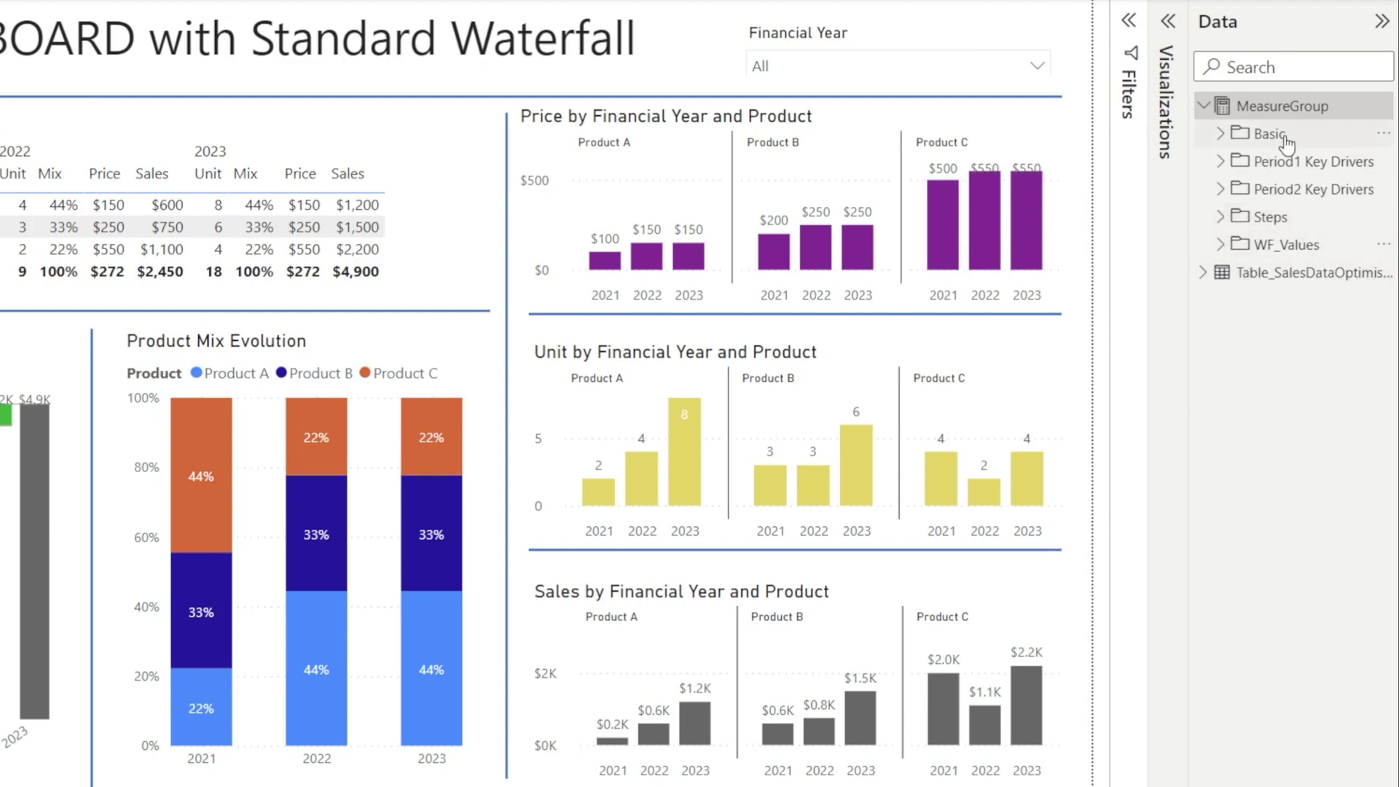
# - Expand the Basic, Period1, Period2, Steps and WF_Values folders again to show their measures
pyautogui.click(1220, 133)
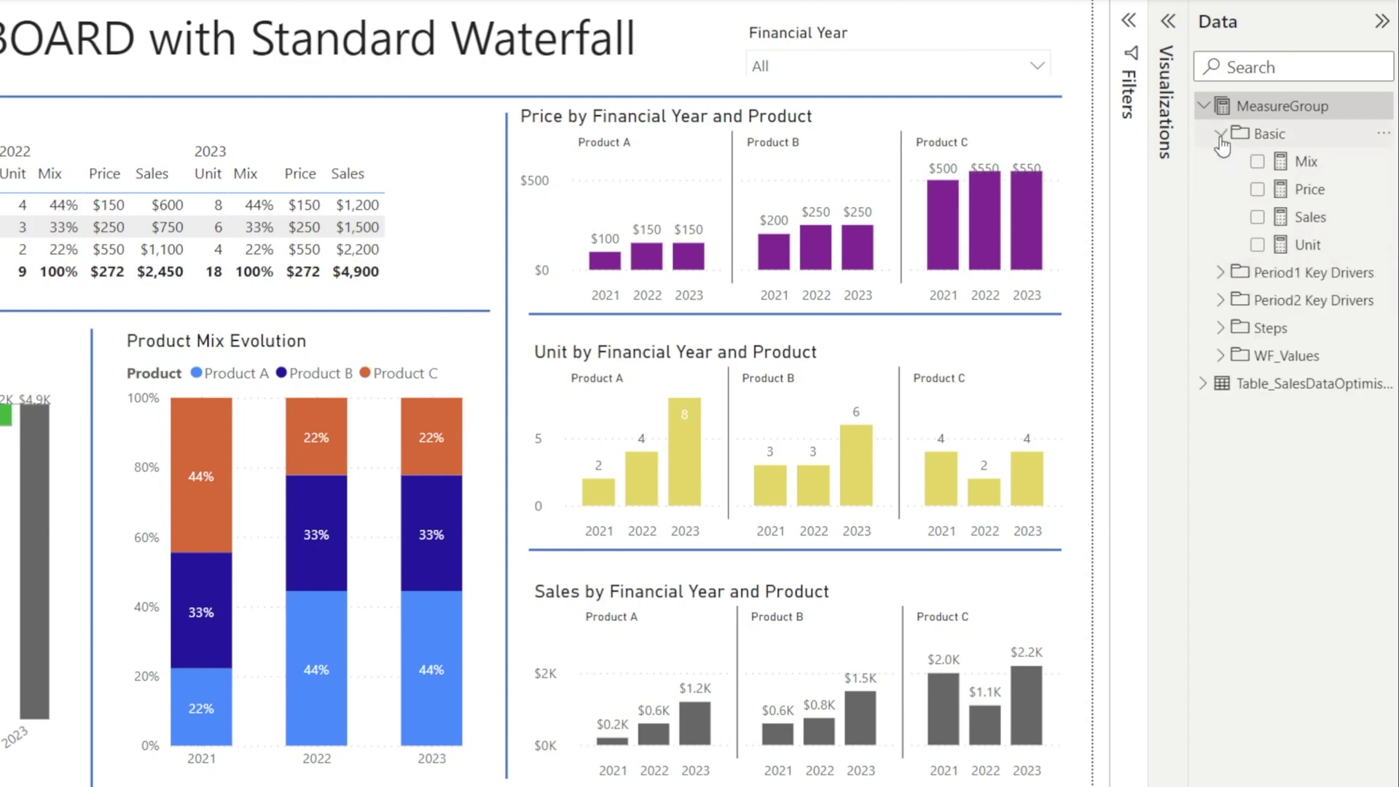
pyautogui.click(1219, 272)
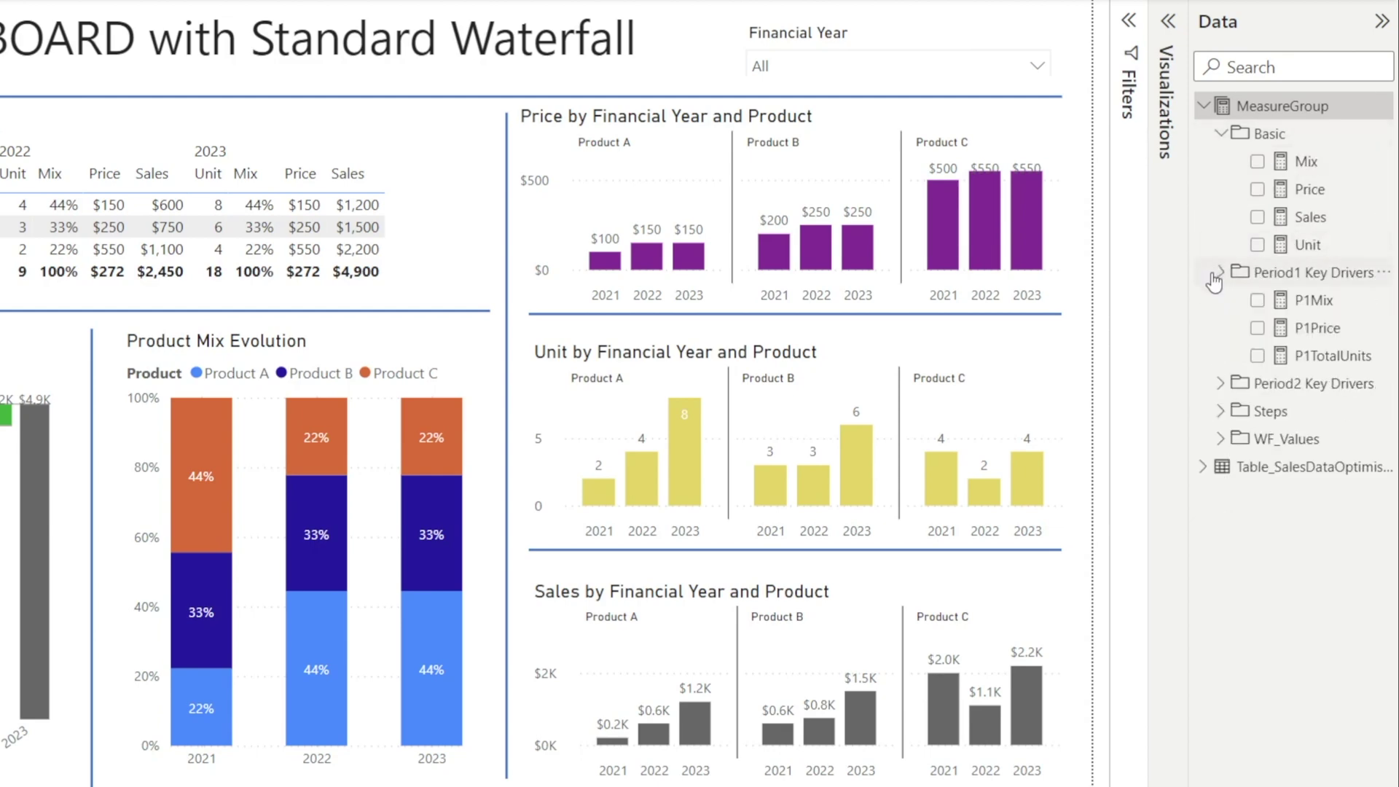
pyautogui.click(1220, 383)
pyautogui.click(1220, 494)
pyautogui.click(1220, 632)
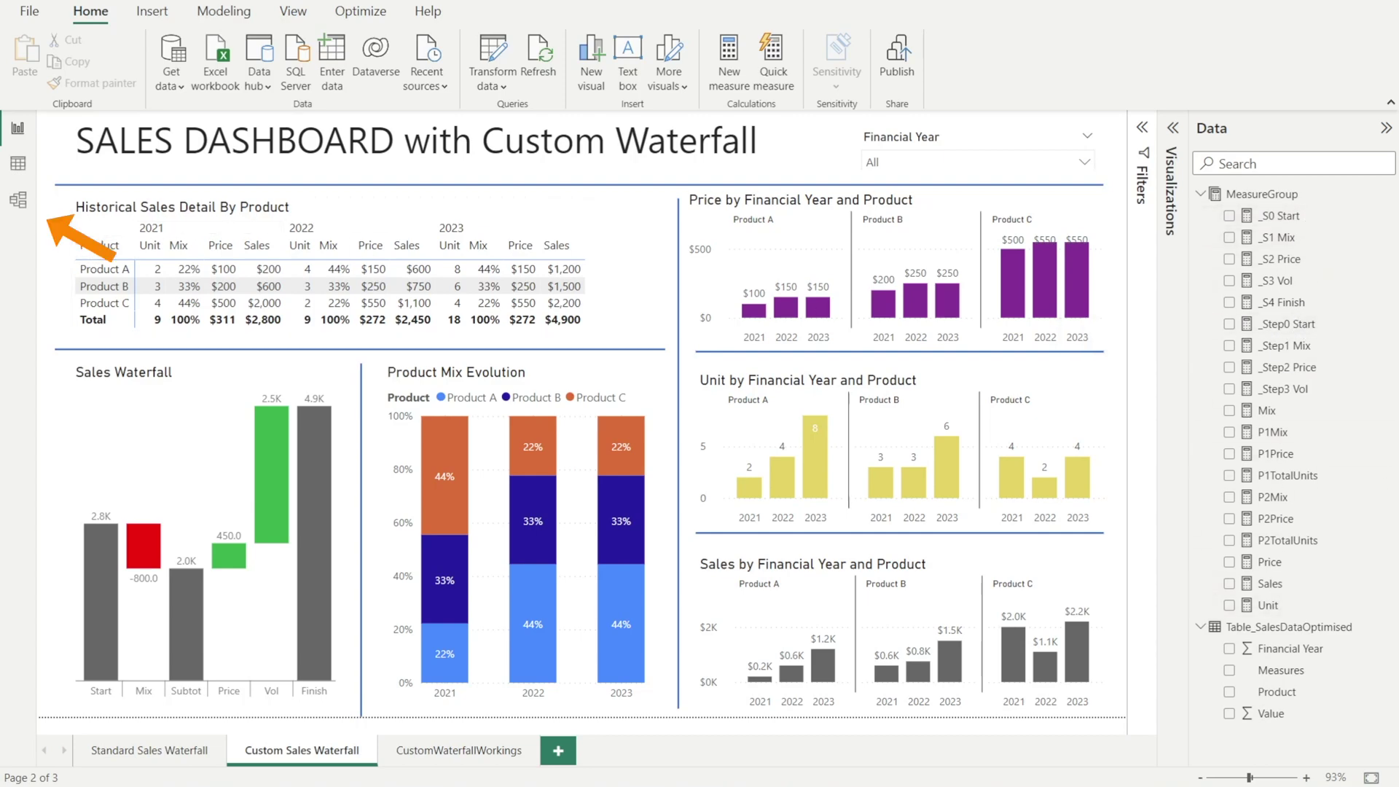
# - In model view, select the measures _S0 Start, _S1 Mix, _S1aSubtotal, _S2 Price, _S3 Vol and _S4 Finish
pyautogui.click(26, 203)
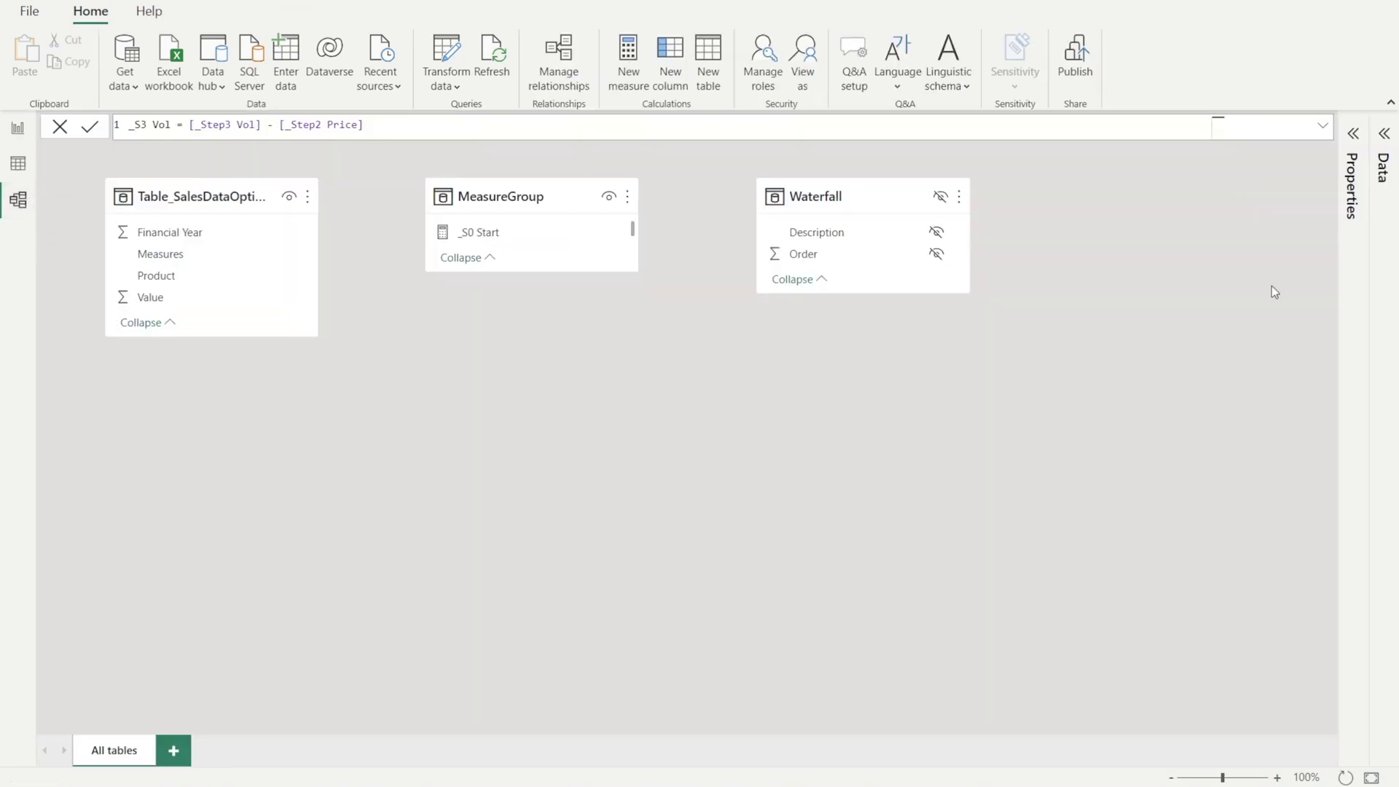
pyautogui.click(1383, 142)
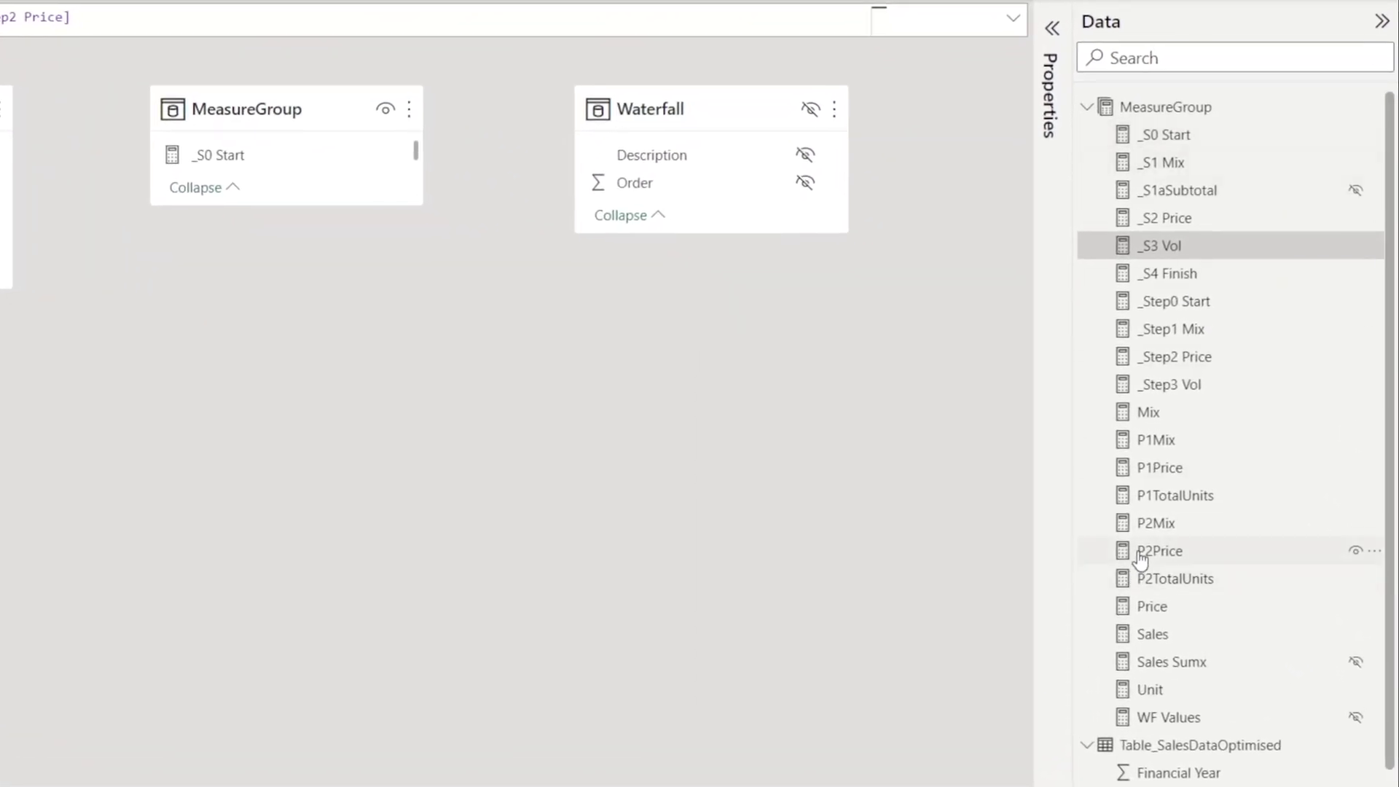
pyautogui.click(1192, 139)
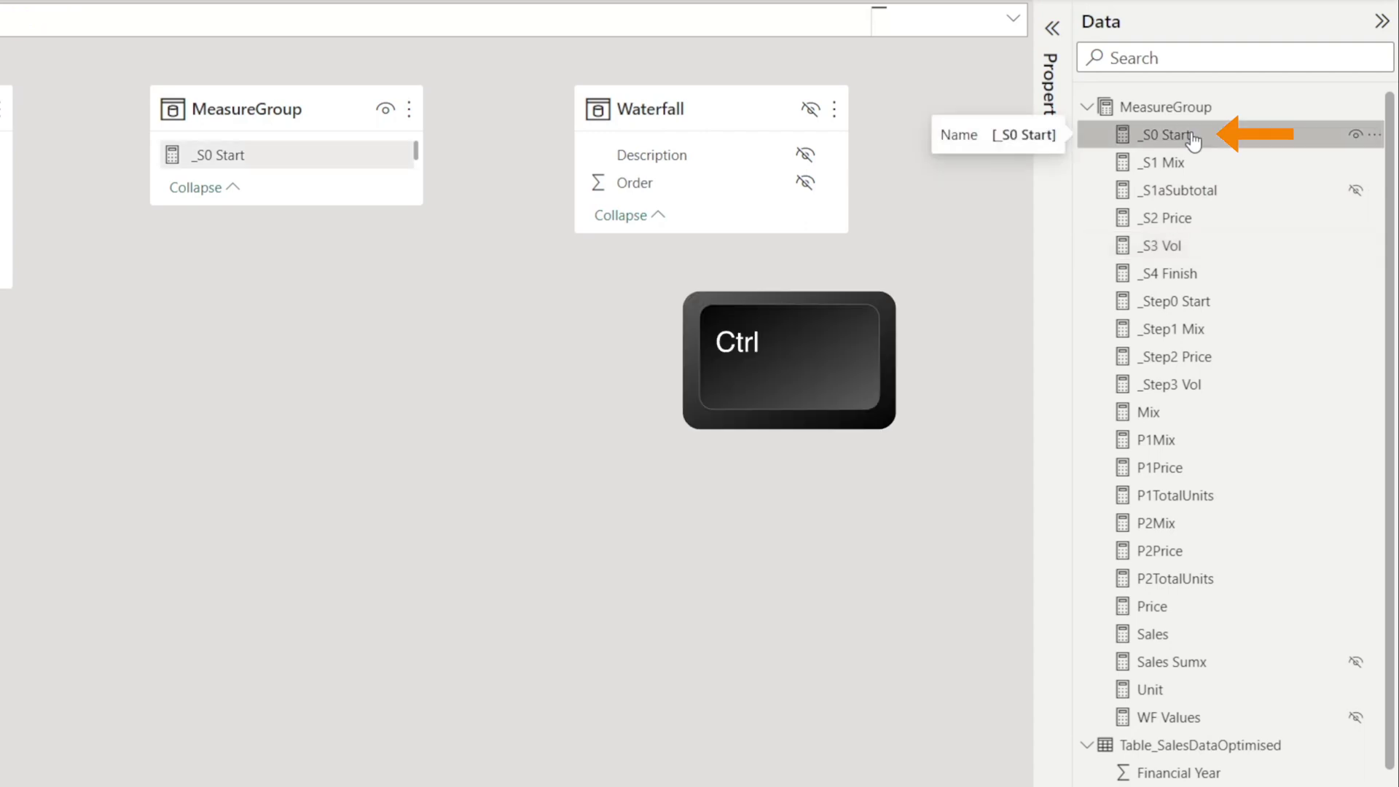
pyautogui.keyDown('ctrl'); pyautogui.click(1181, 164); pyautogui.keyUp('ctrl')
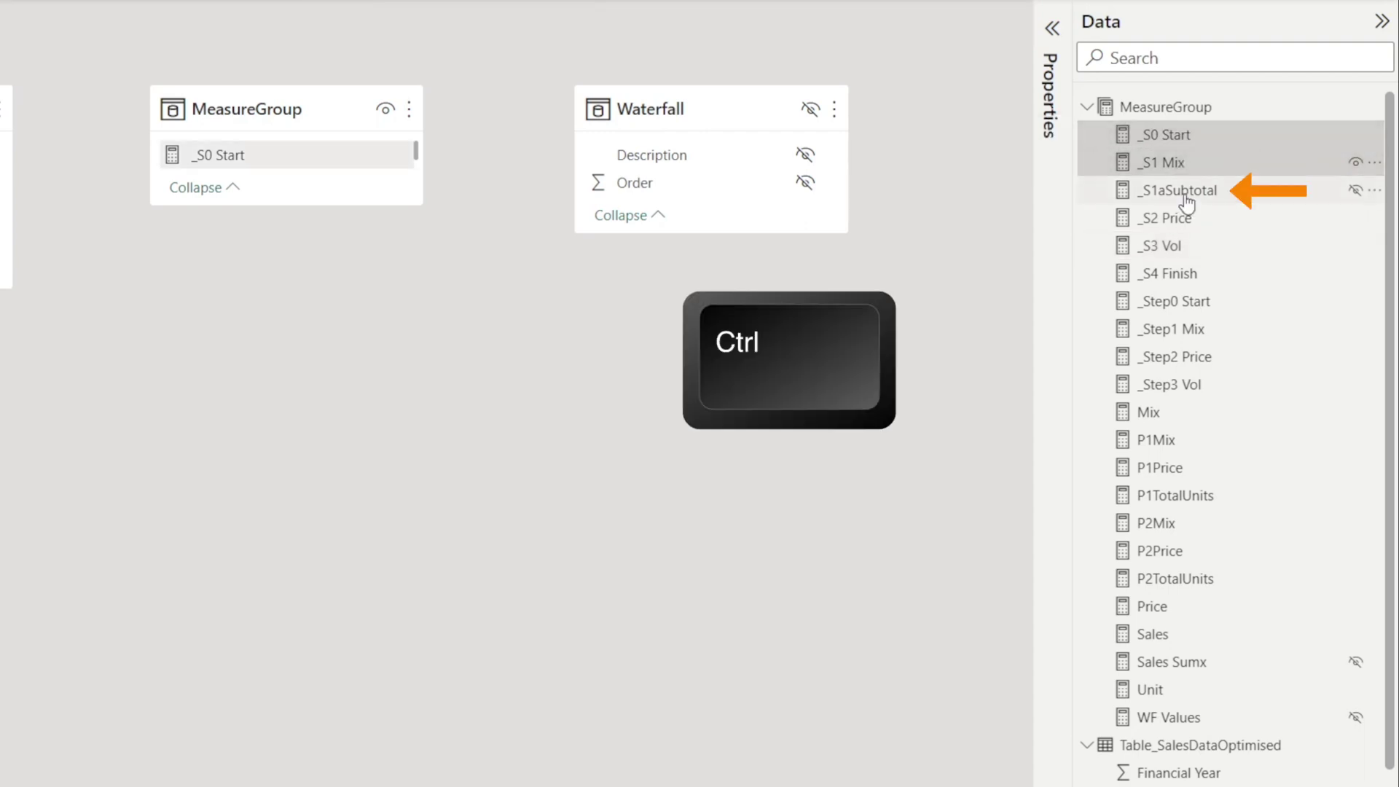
pyautogui.keyDown('ctrl'); pyautogui.click(1185, 192); pyautogui.keyUp('ctrl')
pyautogui.keyDown('ctrl'); pyautogui.click(1187, 227); pyautogui.keyUp('ctrl')
pyautogui.keyDown('ctrl'); pyautogui.click(1184, 250); pyautogui.keyUp('ctrl')
pyautogui.keyDown('ctrl'); pyautogui.click(1184, 277); pyautogui.keyUp('ctrl')
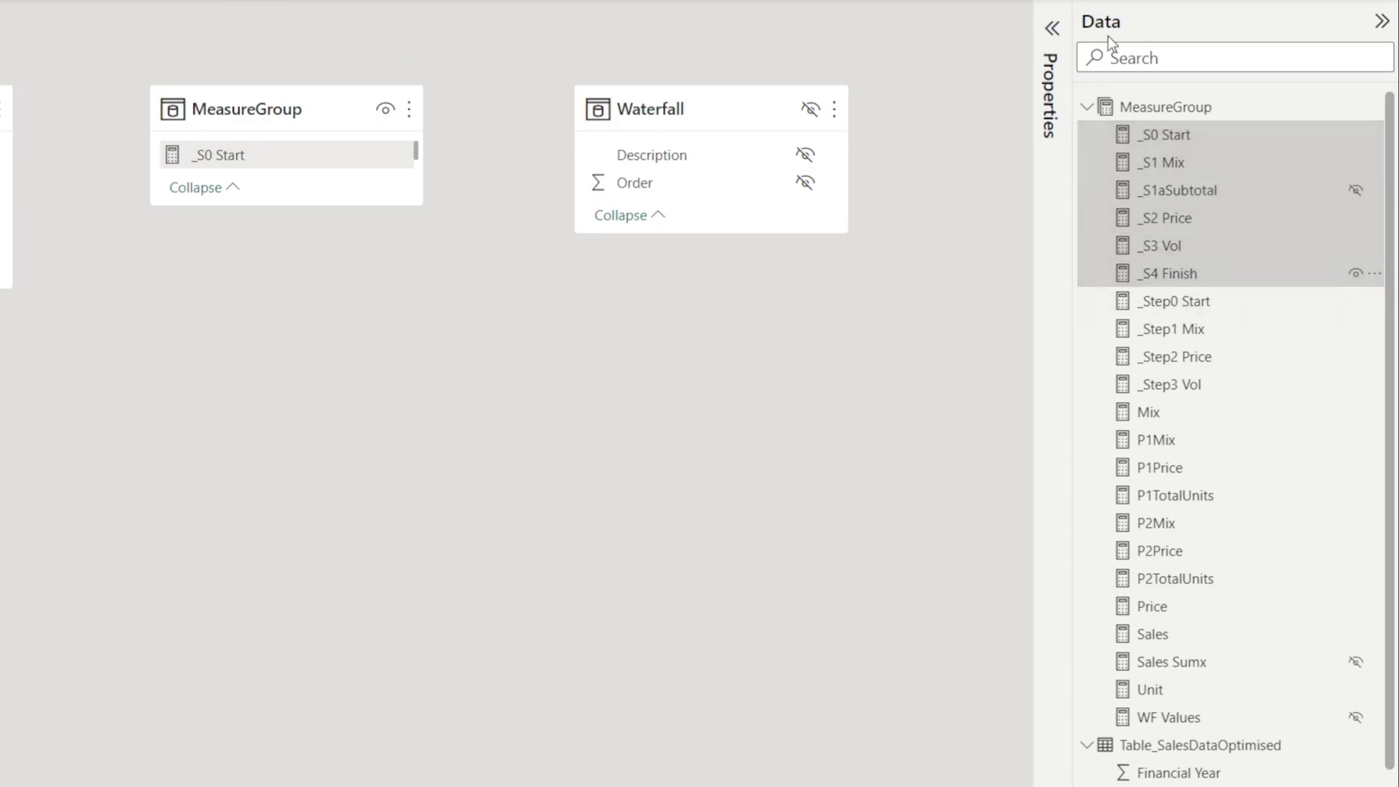
# - Set the selected waterfall measures' Display folder to WF_Values in the Properties pane
pyautogui.click(1052, 33)
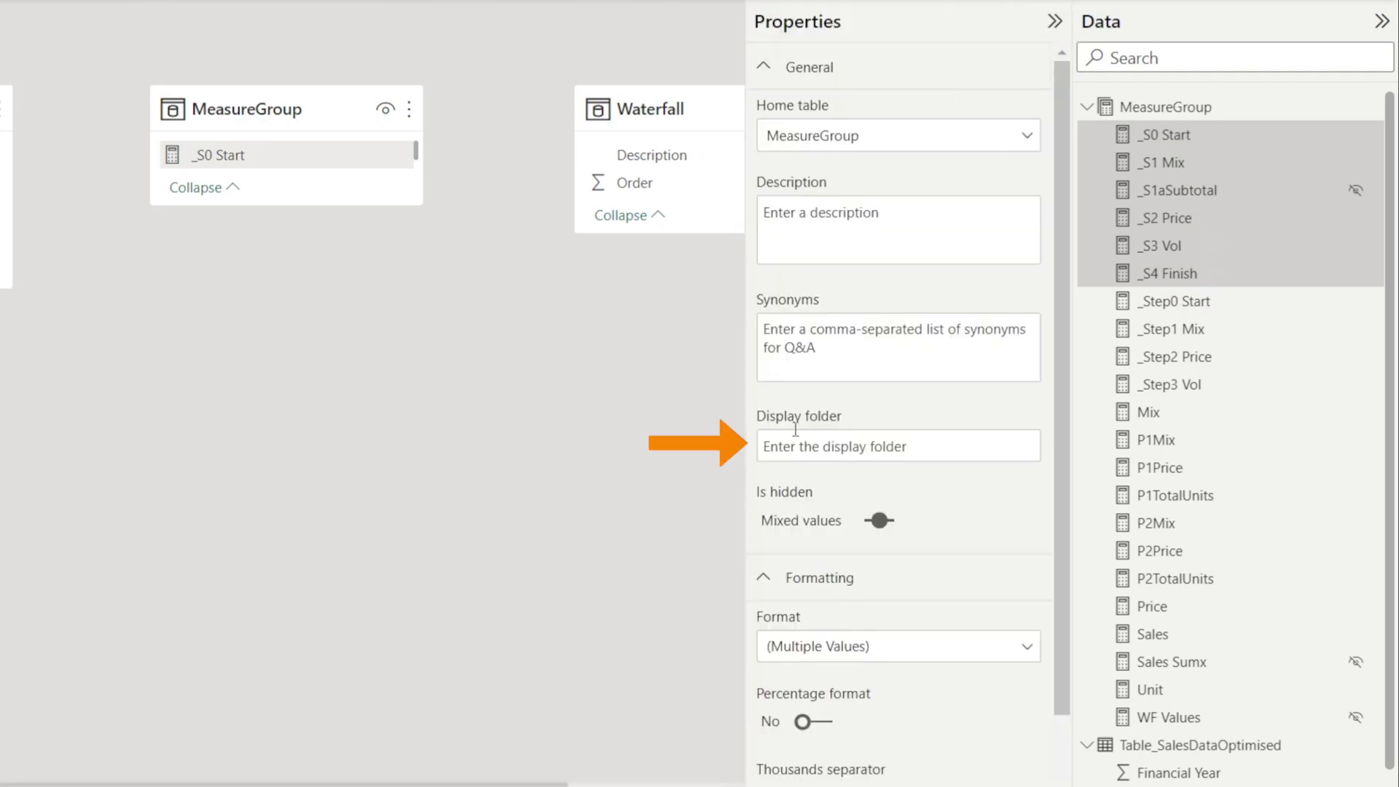
pyautogui.click(932, 447)
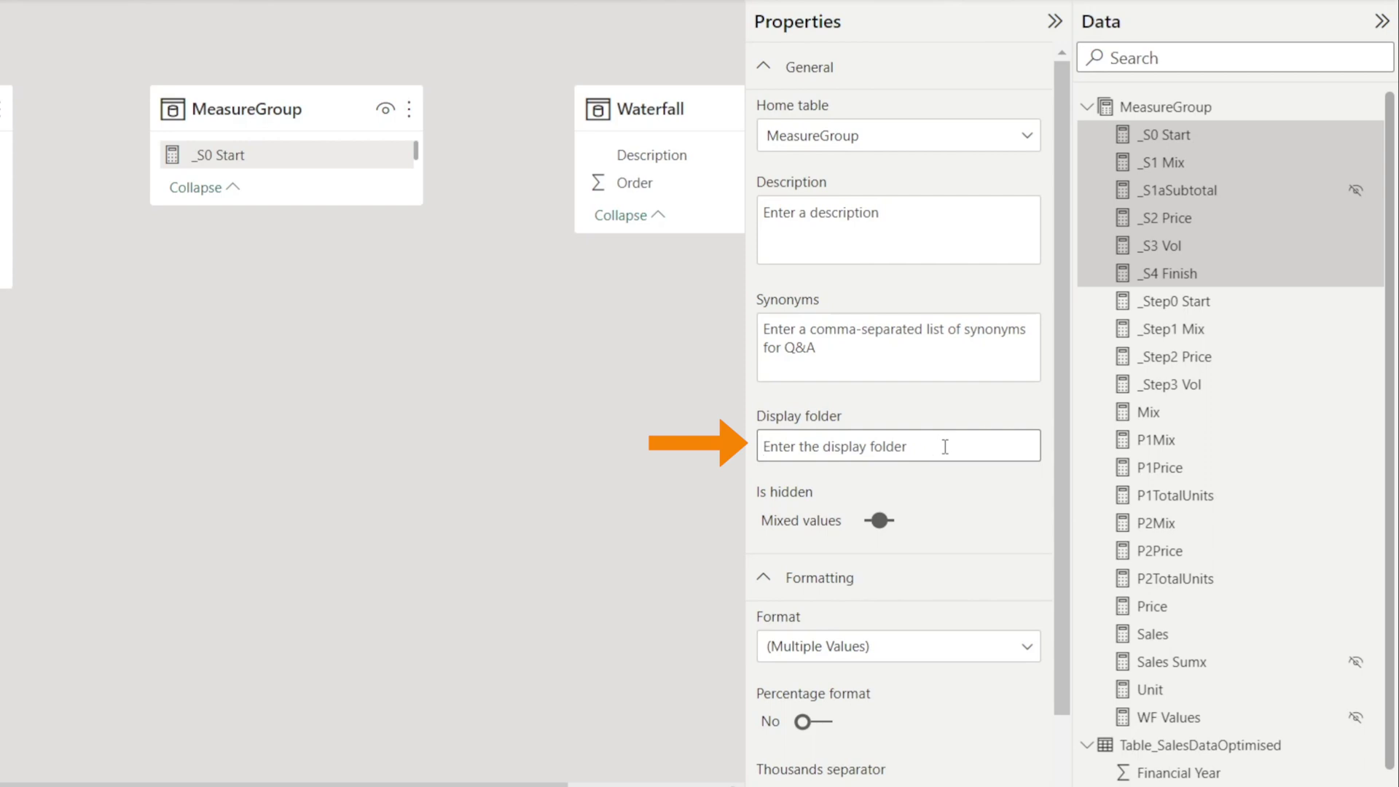
pyautogui.write('WF_Values')
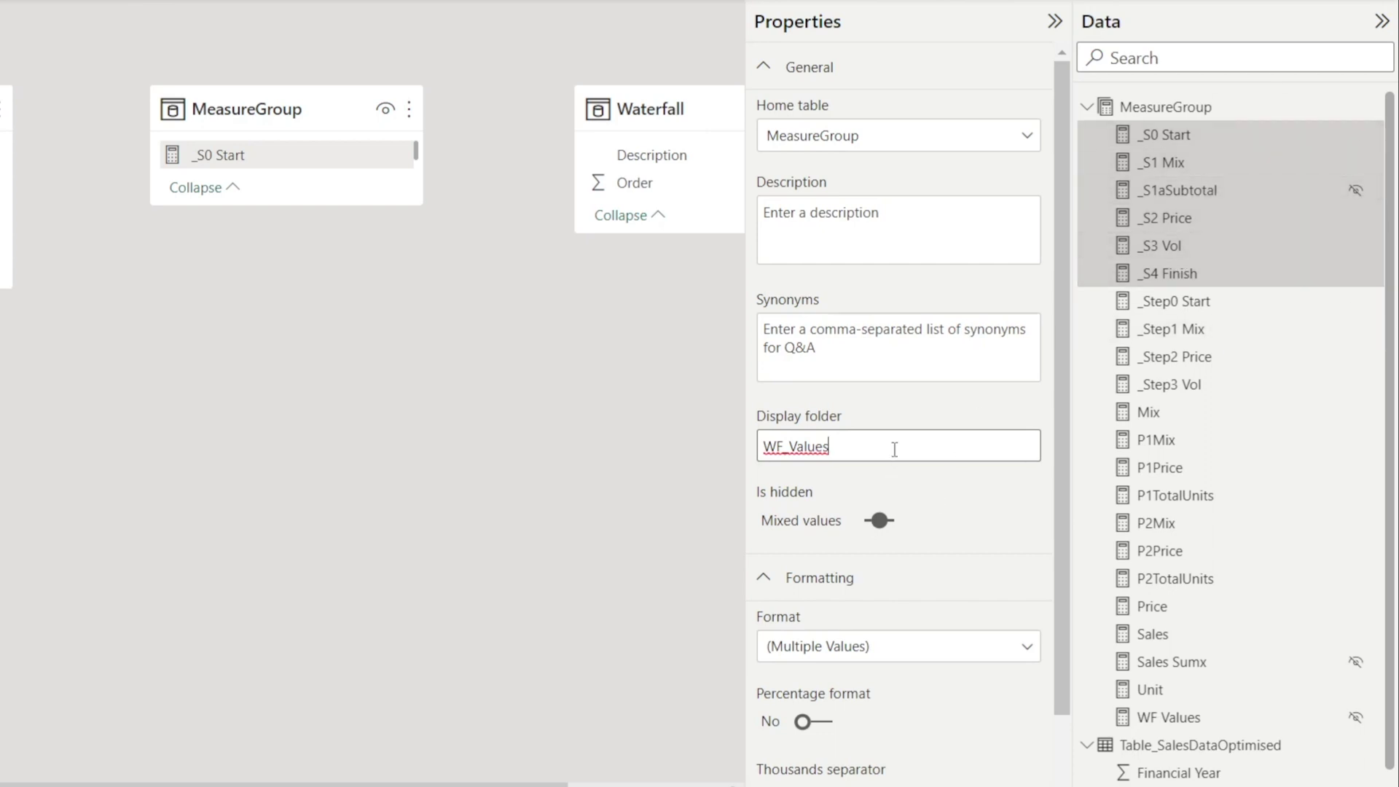
pyautogui.press('Return')
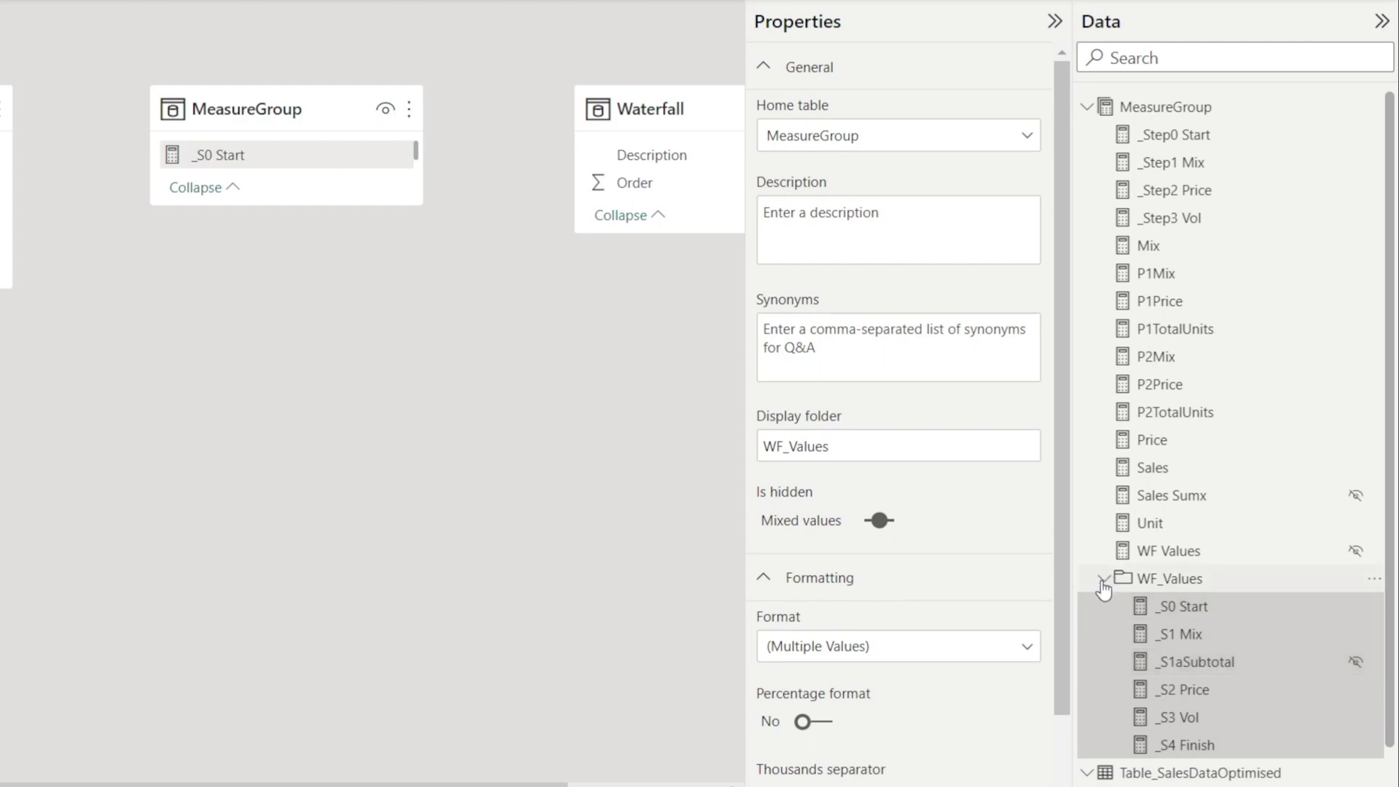
# - Rename the WF_Values display folder to Waterfall_Values and collapse it in the Data pane
pyautogui.click(1104, 580)
pyautogui.click(1104, 579)
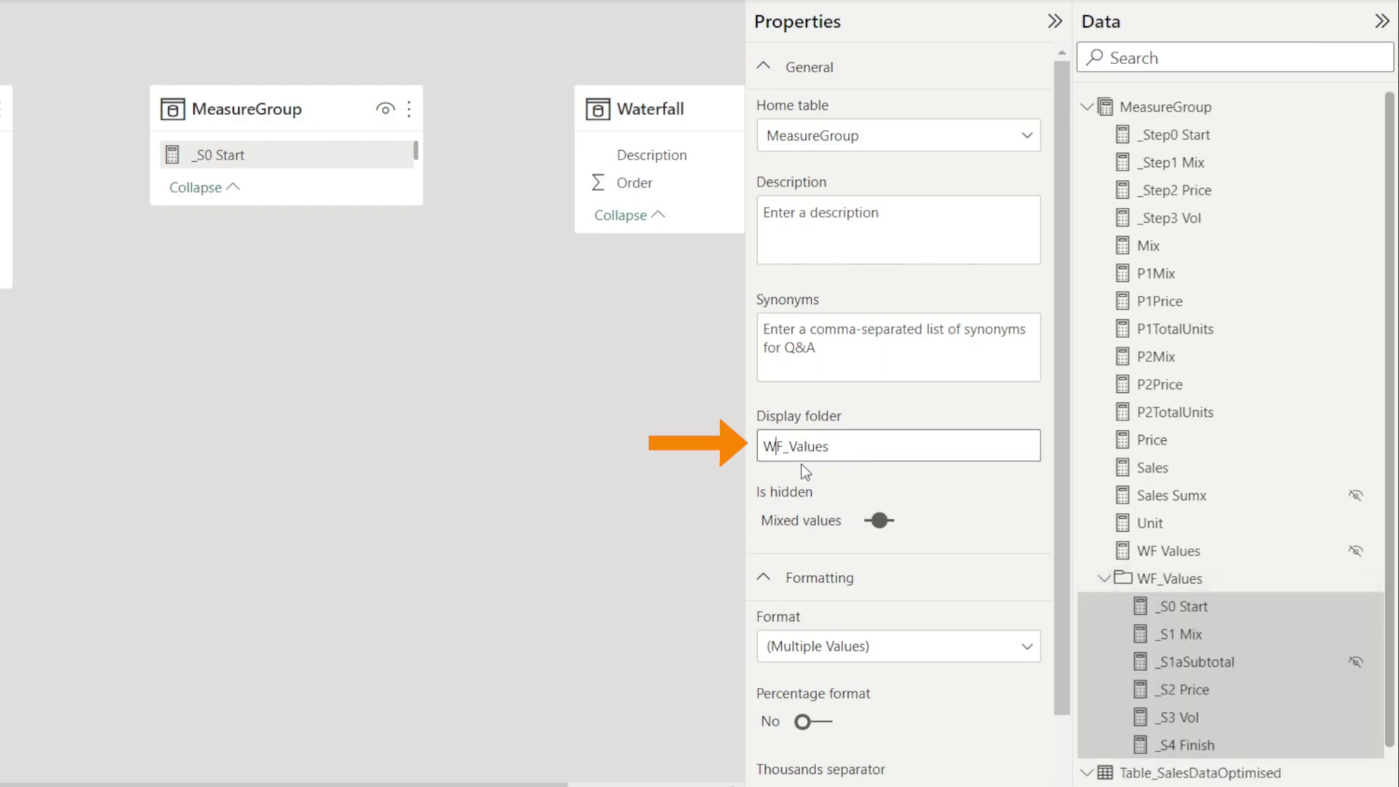
pyautogui.write('aterfall')
pyautogui.press('Delete')
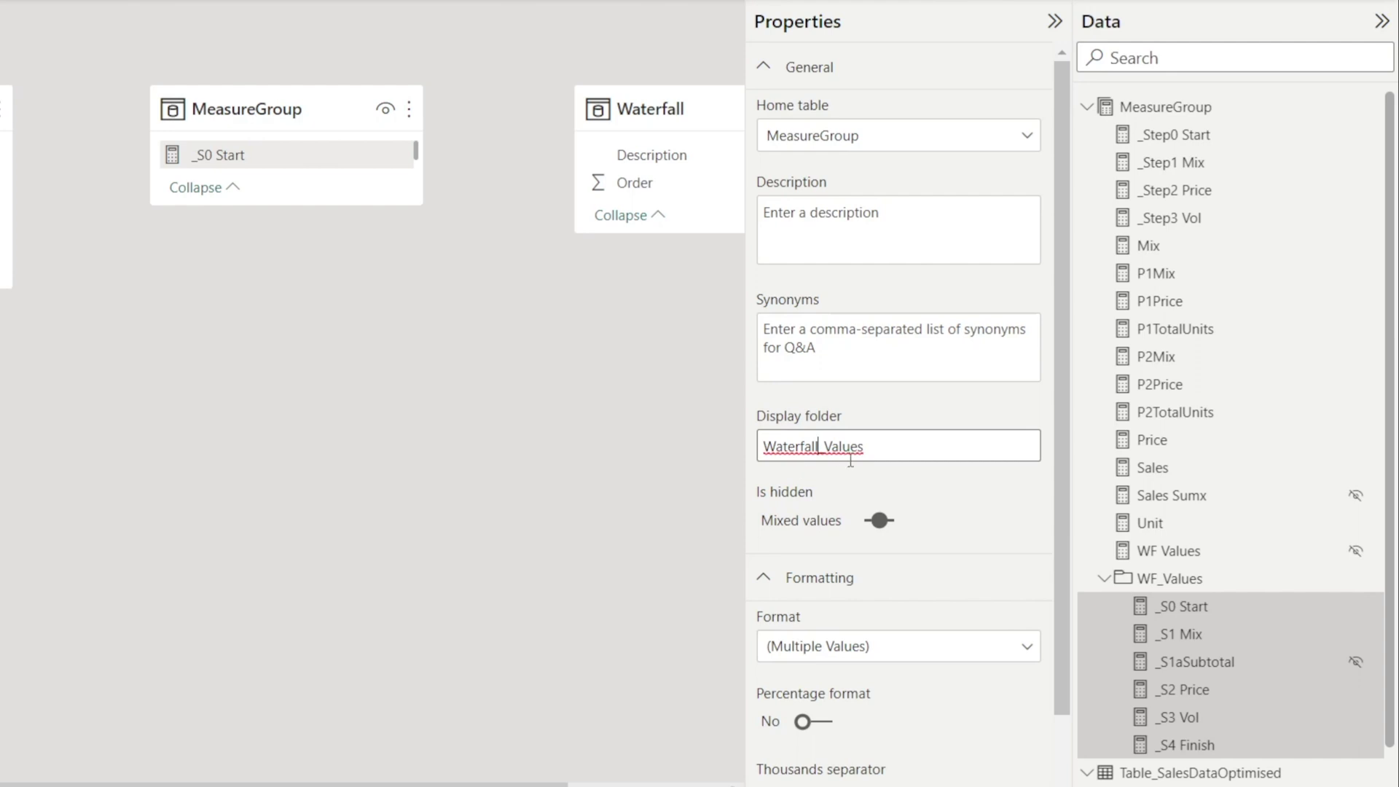
pyautogui.click(982, 525)
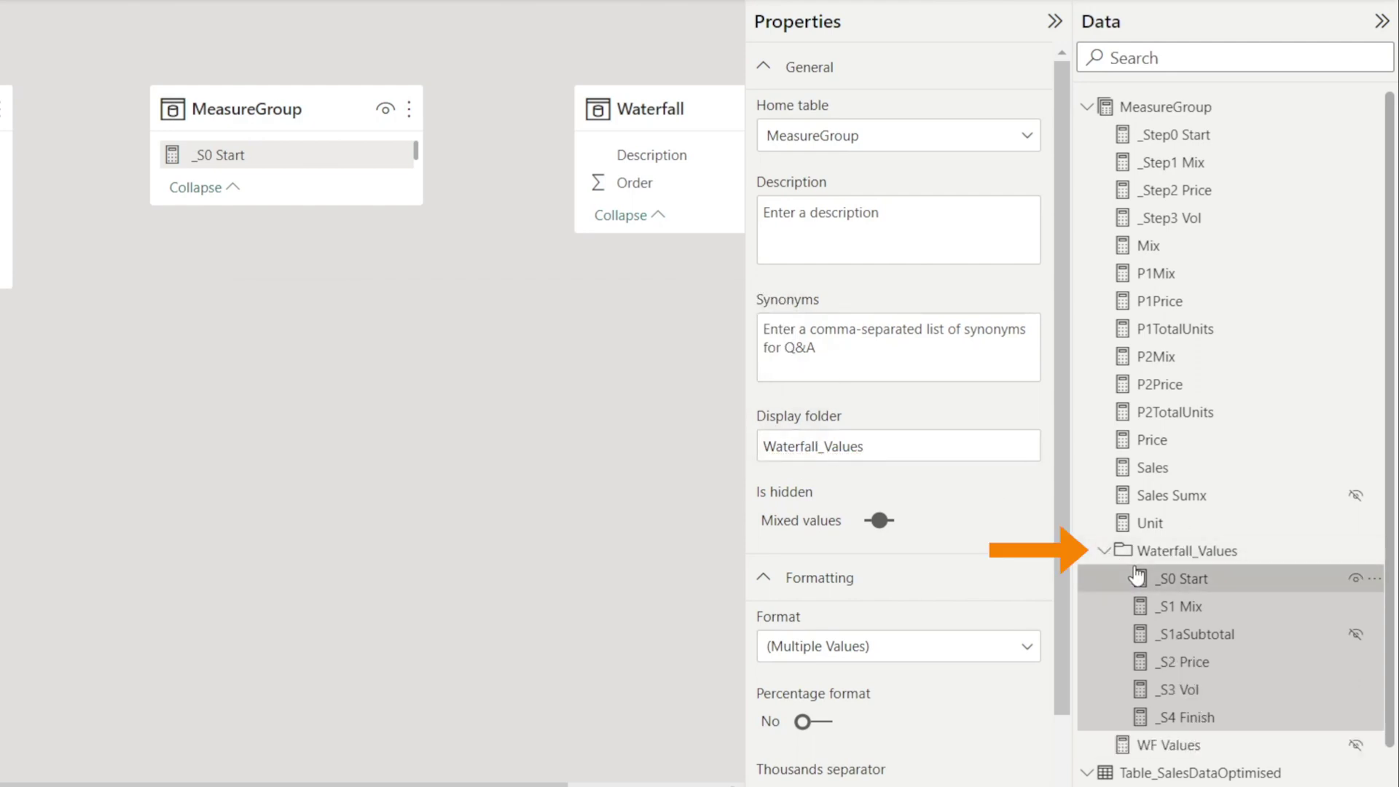
pyautogui.click(1105, 554)
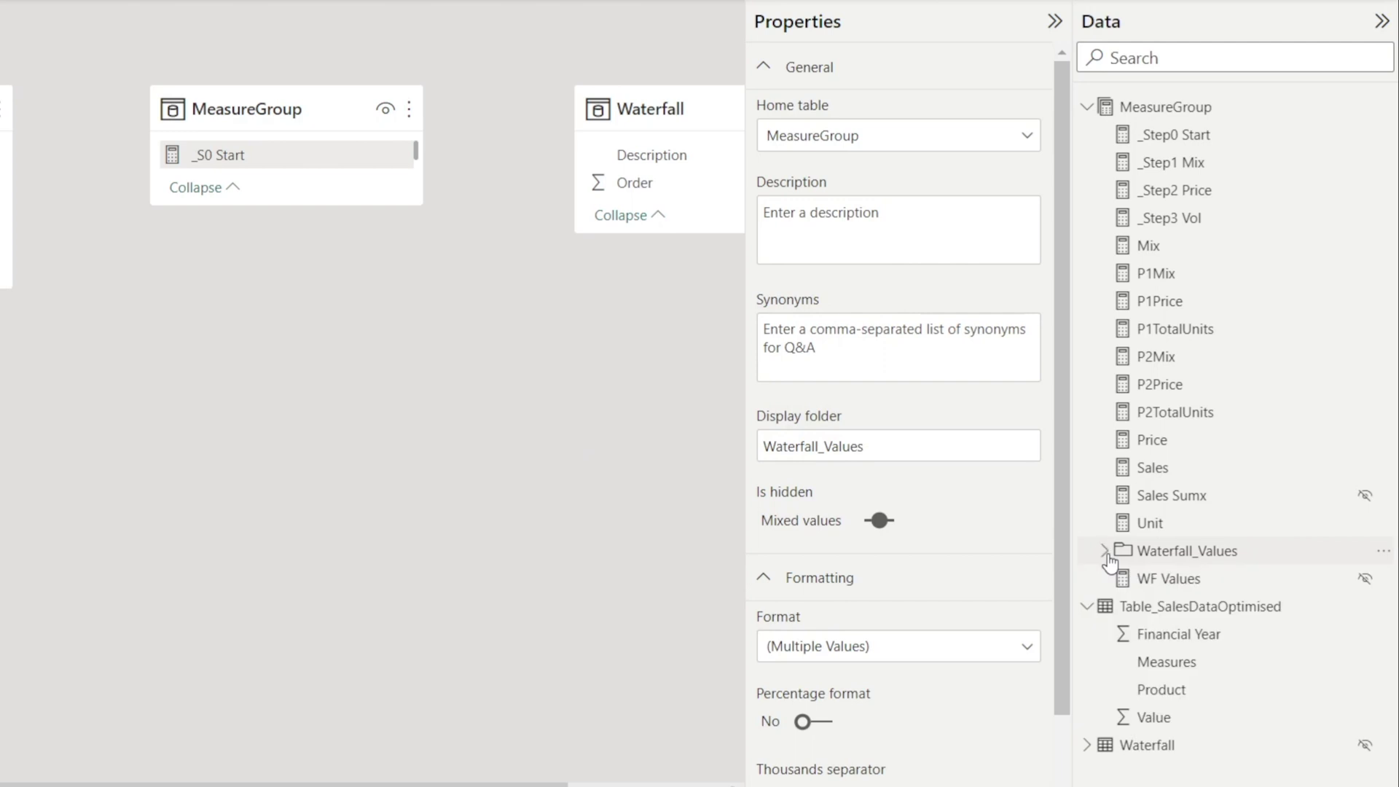
# - Expand the Waterfall_Values folder and select the P1Mix measure
pyautogui.click(1106, 553)
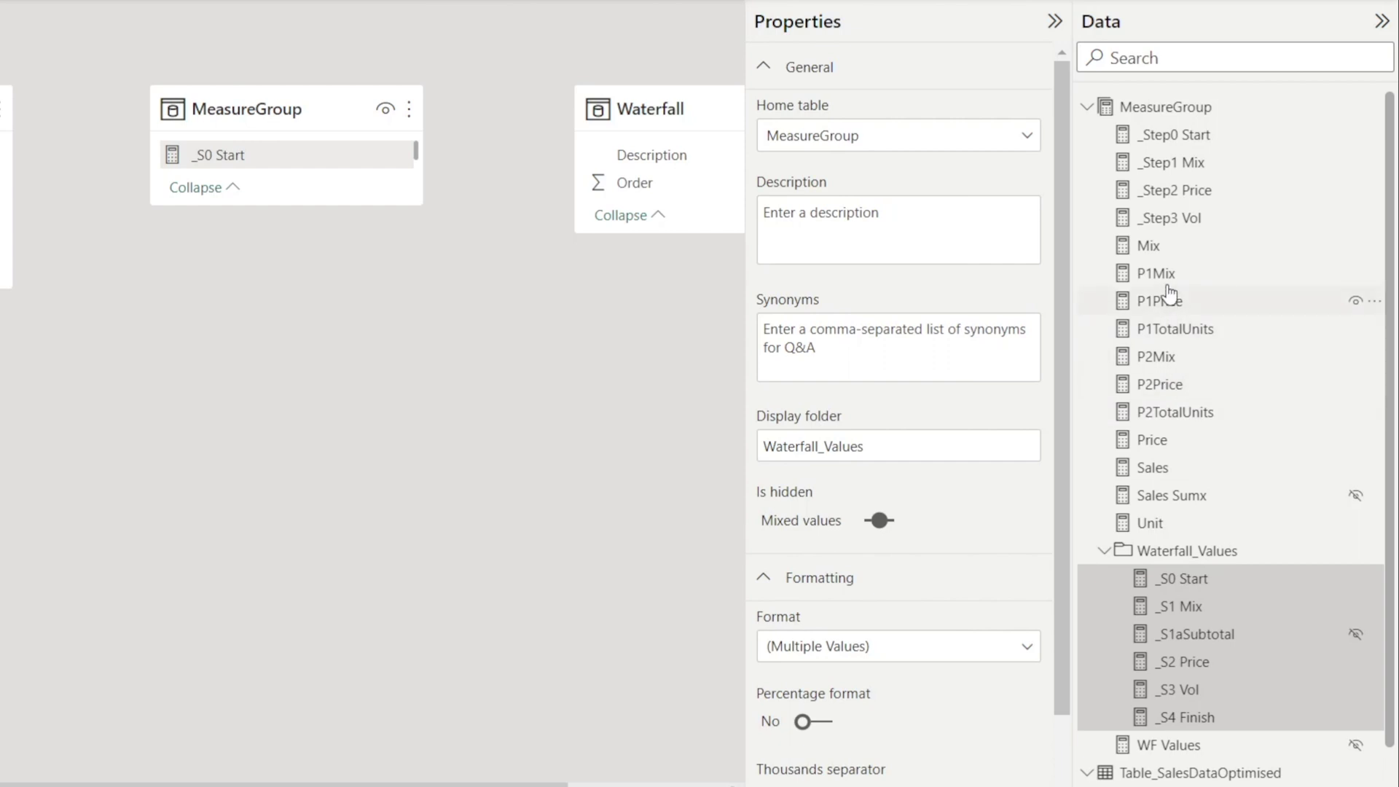
pyautogui.click(1165, 273)
# - Add P1Price and P1TotalUnits to the selection and put all three in a 'Period 1 Key drivers' folder
pyautogui.keyDown('ctrl'); pyautogui.click(1168, 304); pyautogui.keyUp('ctrl')
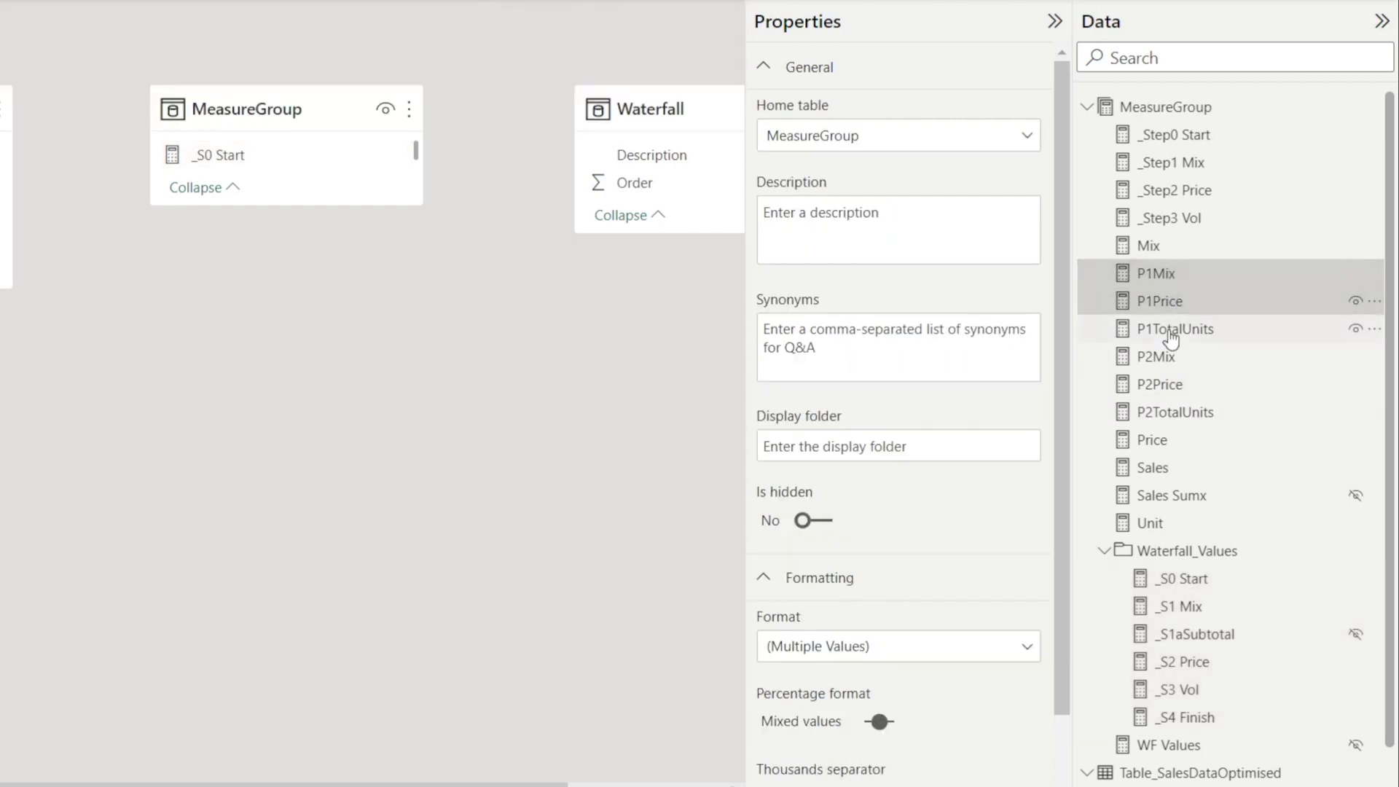
pyautogui.keyDown('ctrl'); pyautogui.click(1171, 336); pyautogui.keyUp('ctrl')
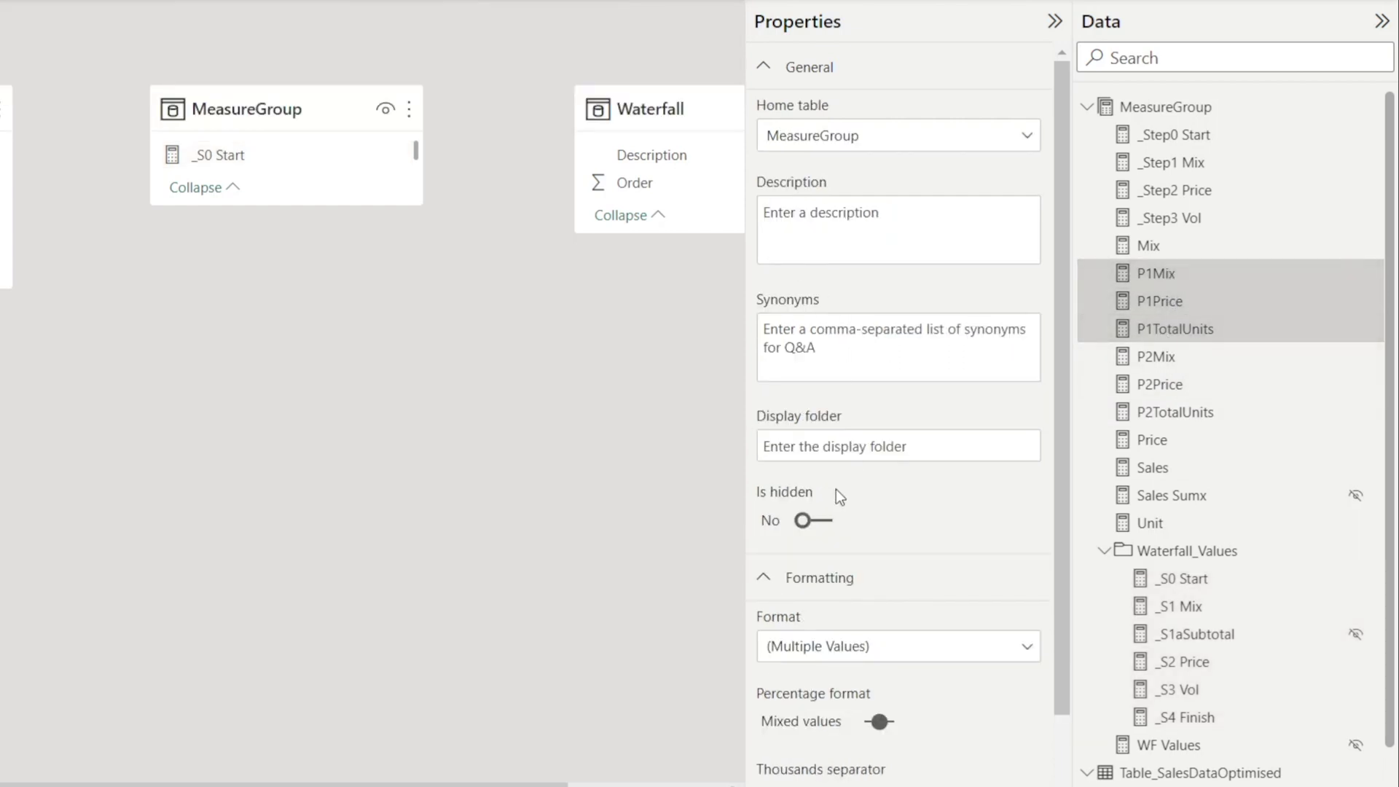
pyautogui.click(844, 449)
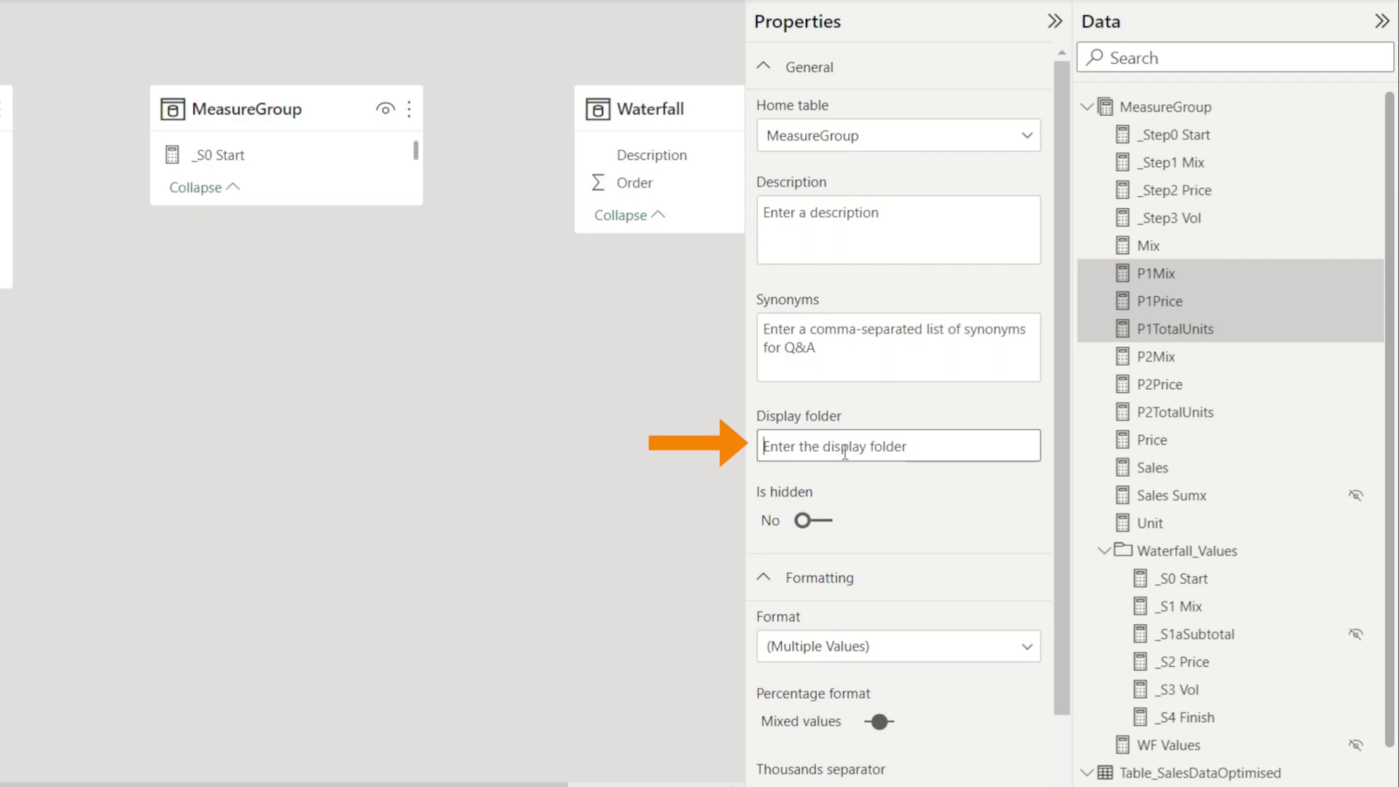
pyautogui.write('Period 1 Key')
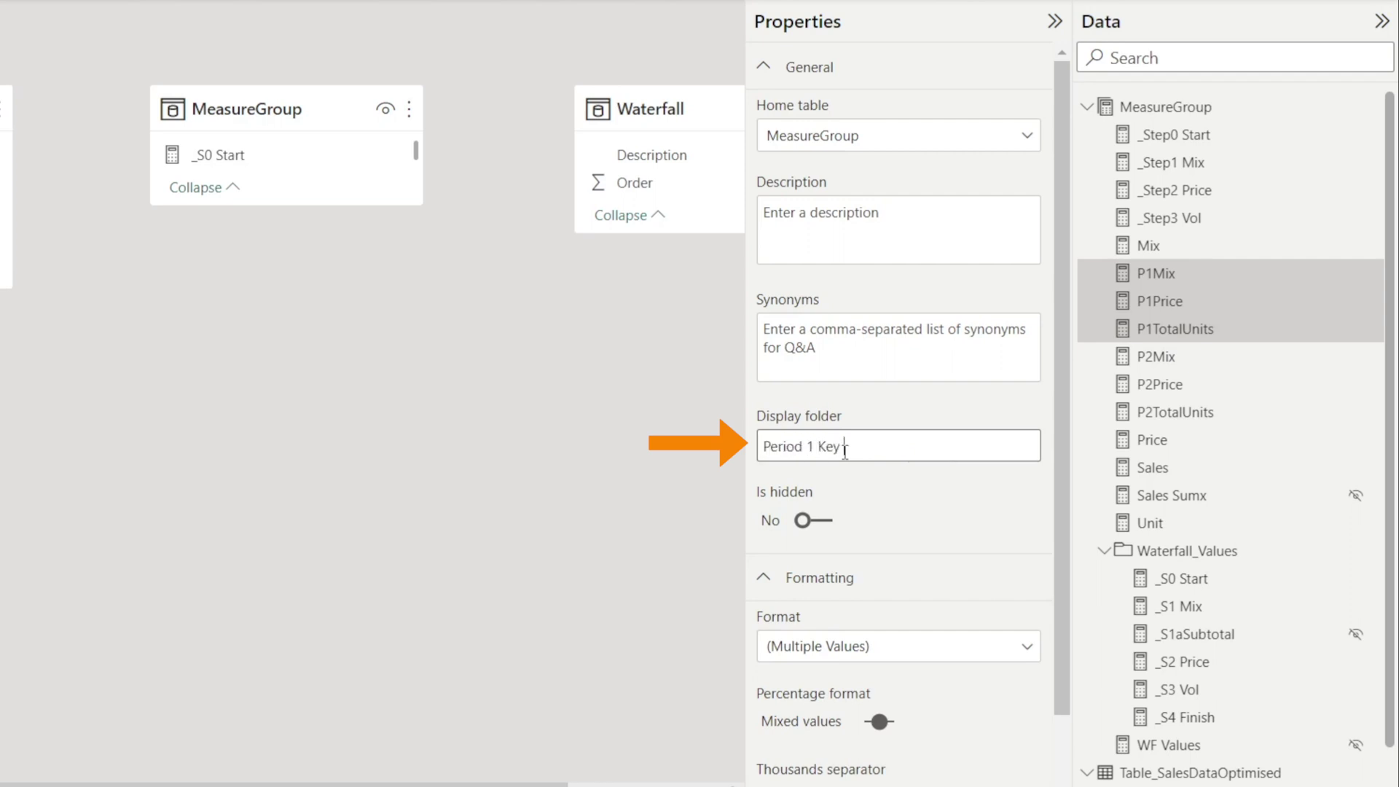
pyautogui.write(' drivers')
pyautogui.press('Return')
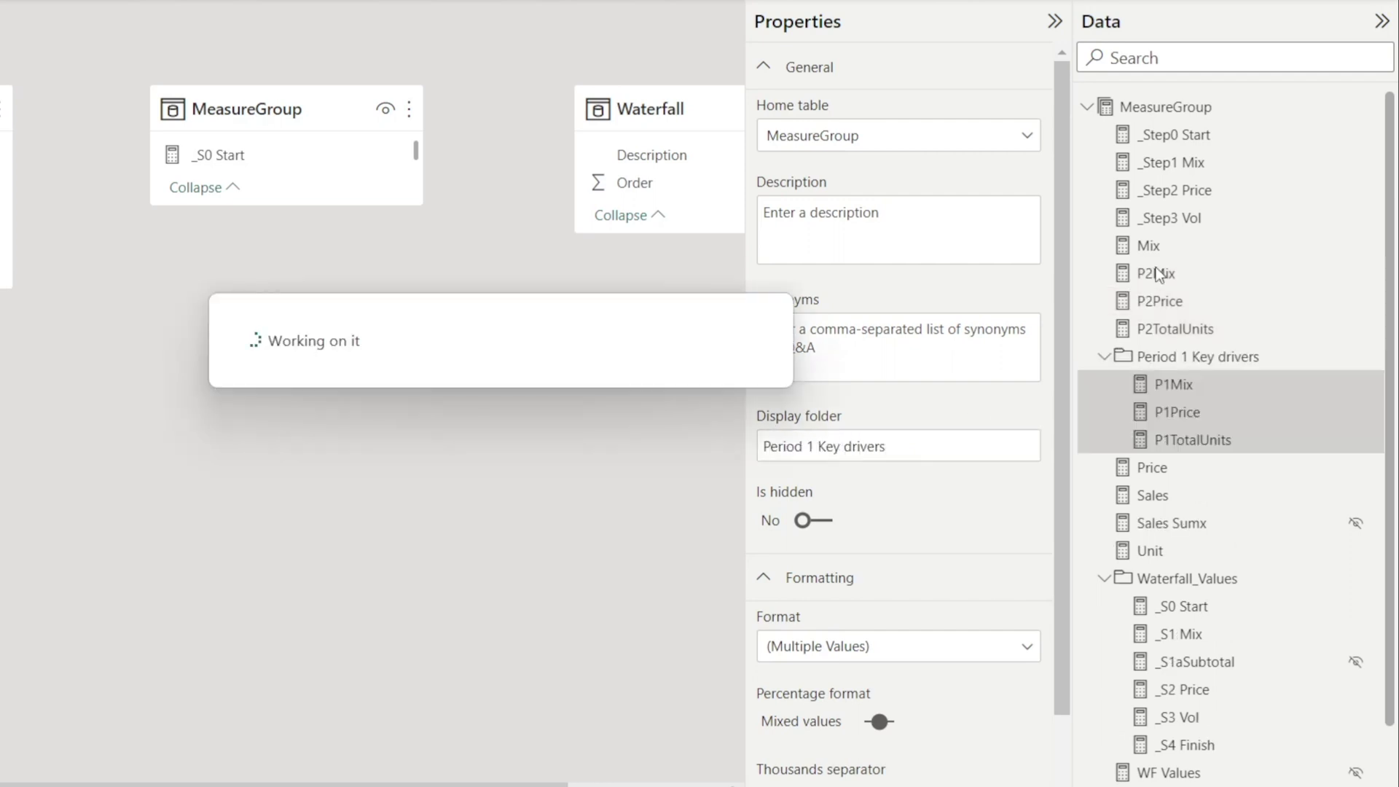
# - Put P2Mix, P2Price and P2TotalUnits in a 'Period 2 Key Drivers' display folder
pyautogui.click(1156, 274)
pyautogui.keyDown('ctrl'); pyautogui.click(1159, 300); pyautogui.keyUp('ctrl')
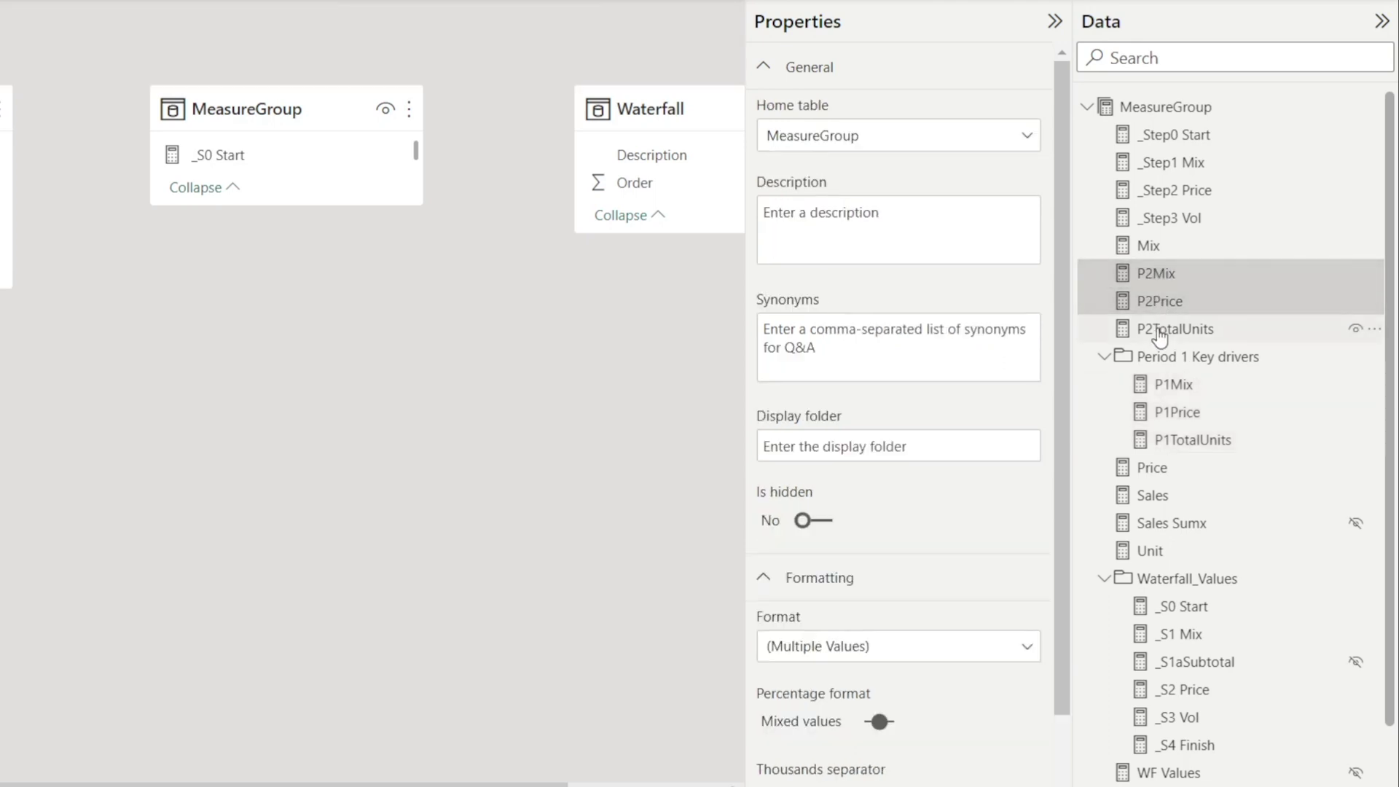
pyautogui.keyDown('ctrl'); pyautogui.click(1161, 330); pyautogui.keyUp('ctrl')
pyautogui.click(781, 443)
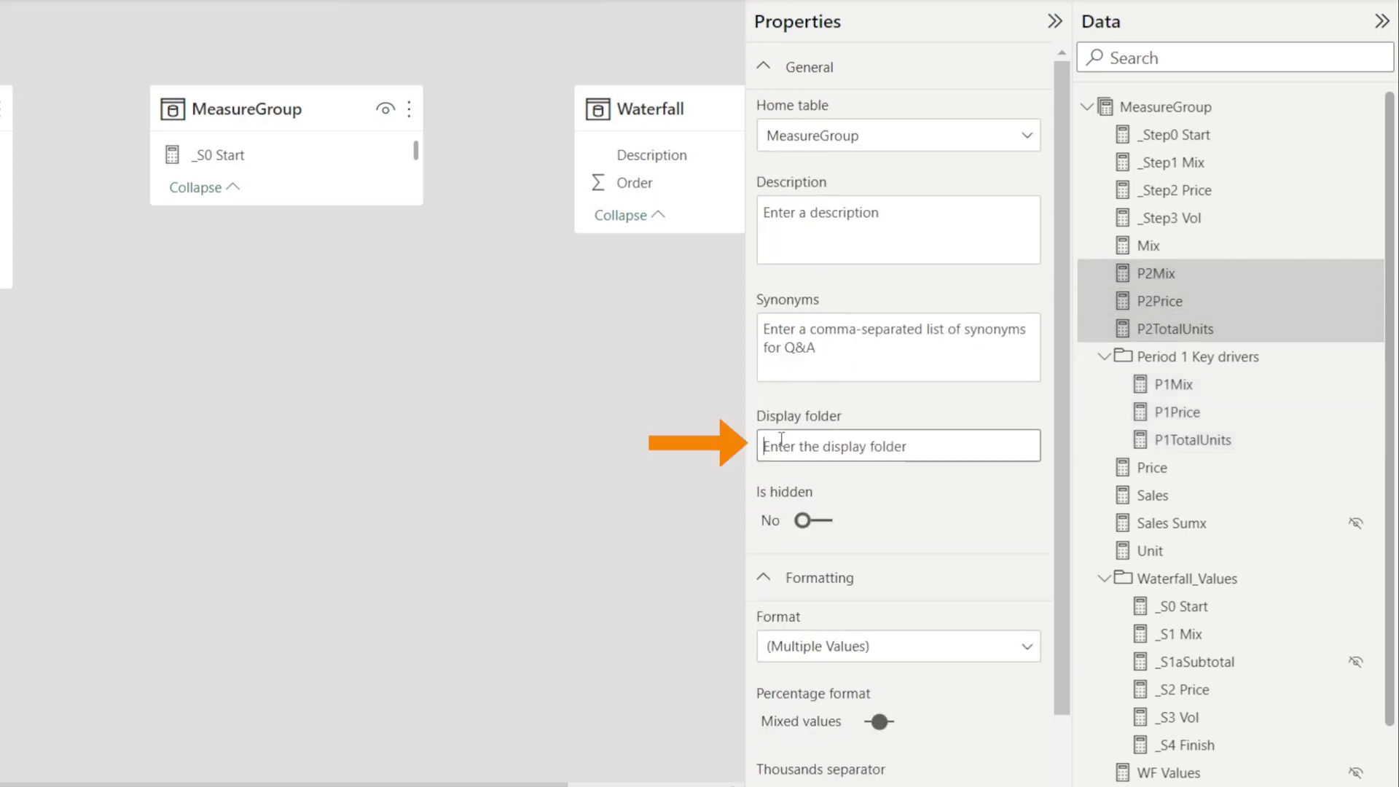
pyautogui.write('Period 2 Key Driv')
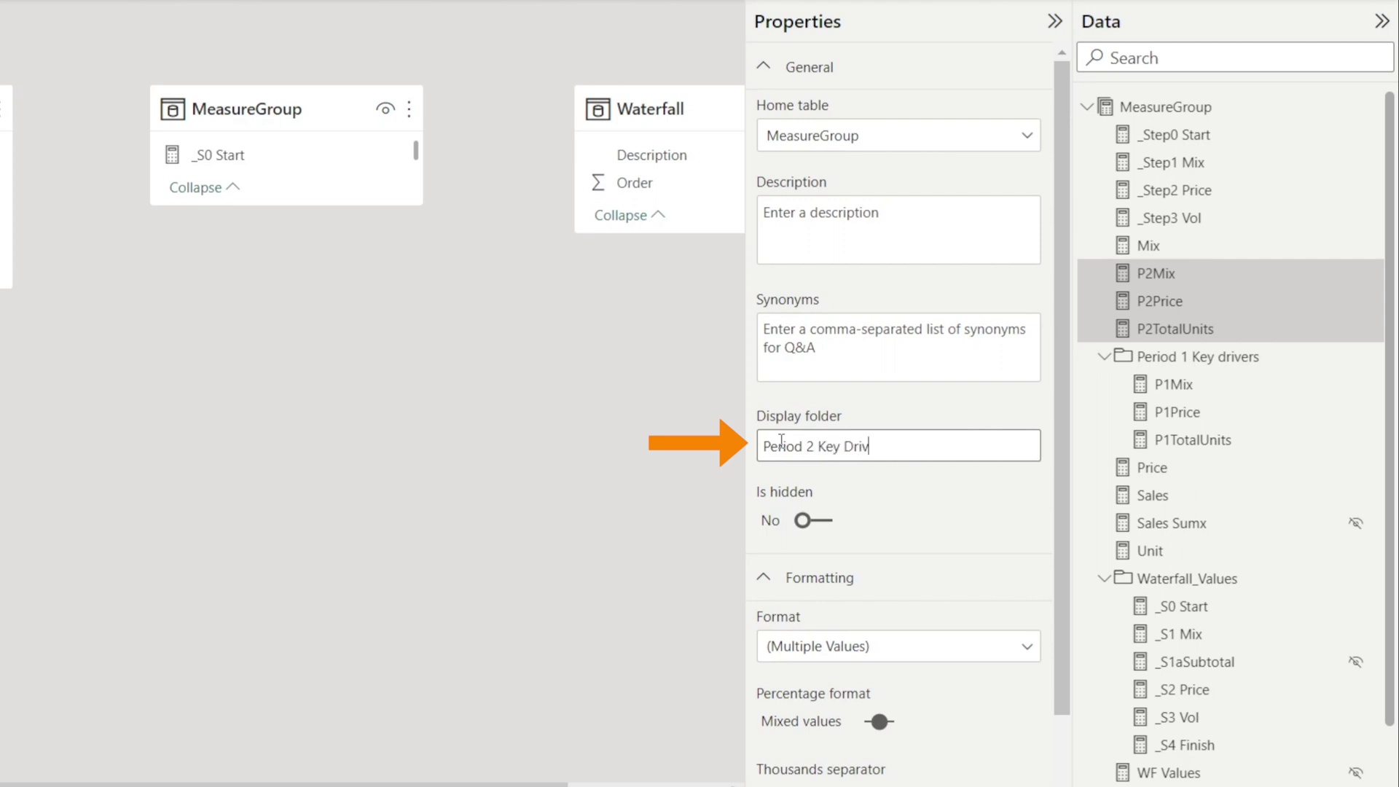
pyautogui.write('ers')
pyautogui.press('Return')
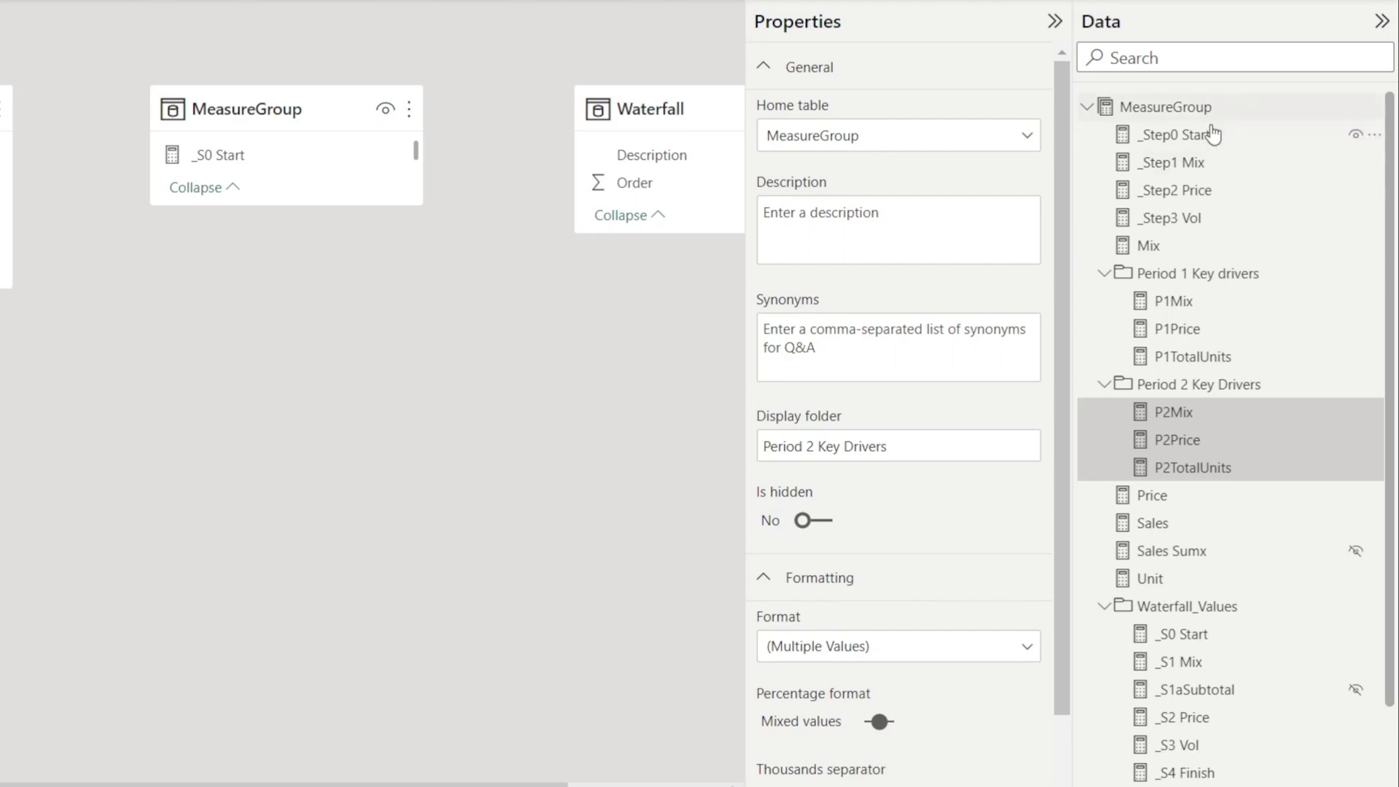
# - Place the measures _Step0 Start through _Step3 Vol in a Steps display folder
pyautogui.click(1174, 134)
pyautogui.keyDown('shift'); pyautogui.click(1169, 218); pyautogui.keyUp('shift')
pyautogui.click(849, 449)
pyautogui.write('Steps')
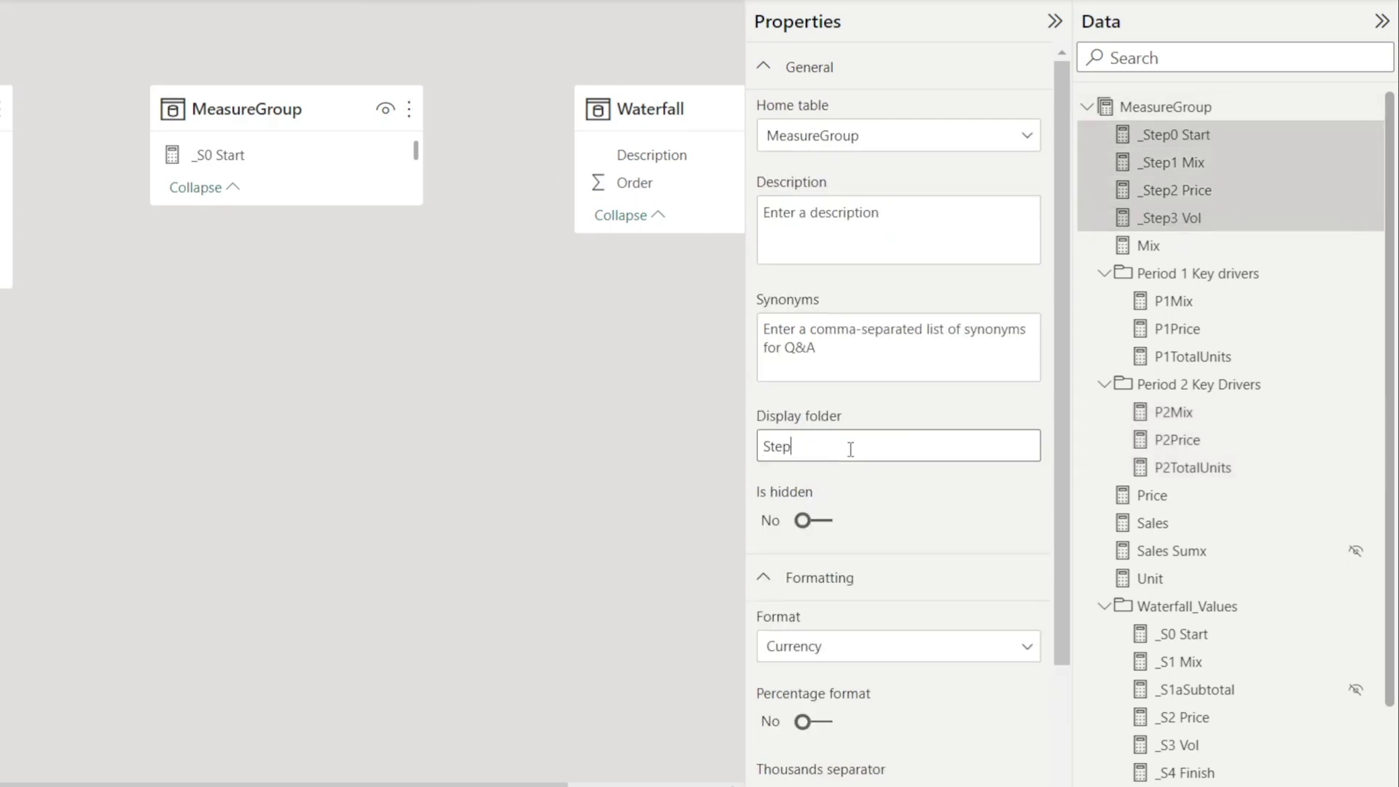
pyautogui.press('Return')
# - Place Mix, Price, Sales and Unit in a Basic display folder
pyautogui.click(1149, 134)
pyautogui.keyDown('ctrl'); pyautogui.click(1164, 386); pyautogui.keyUp('ctrl')
pyautogui.keyDown('ctrl'); pyautogui.click(1158, 413); pyautogui.keyUp('ctrl')
pyautogui.keyDown('ctrl'); pyautogui.click(1149, 609); pyautogui.keyUp('ctrl')
pyautogui.click(870, 444)
pyautogui.write('Basic')
pyautogui.press('Return')
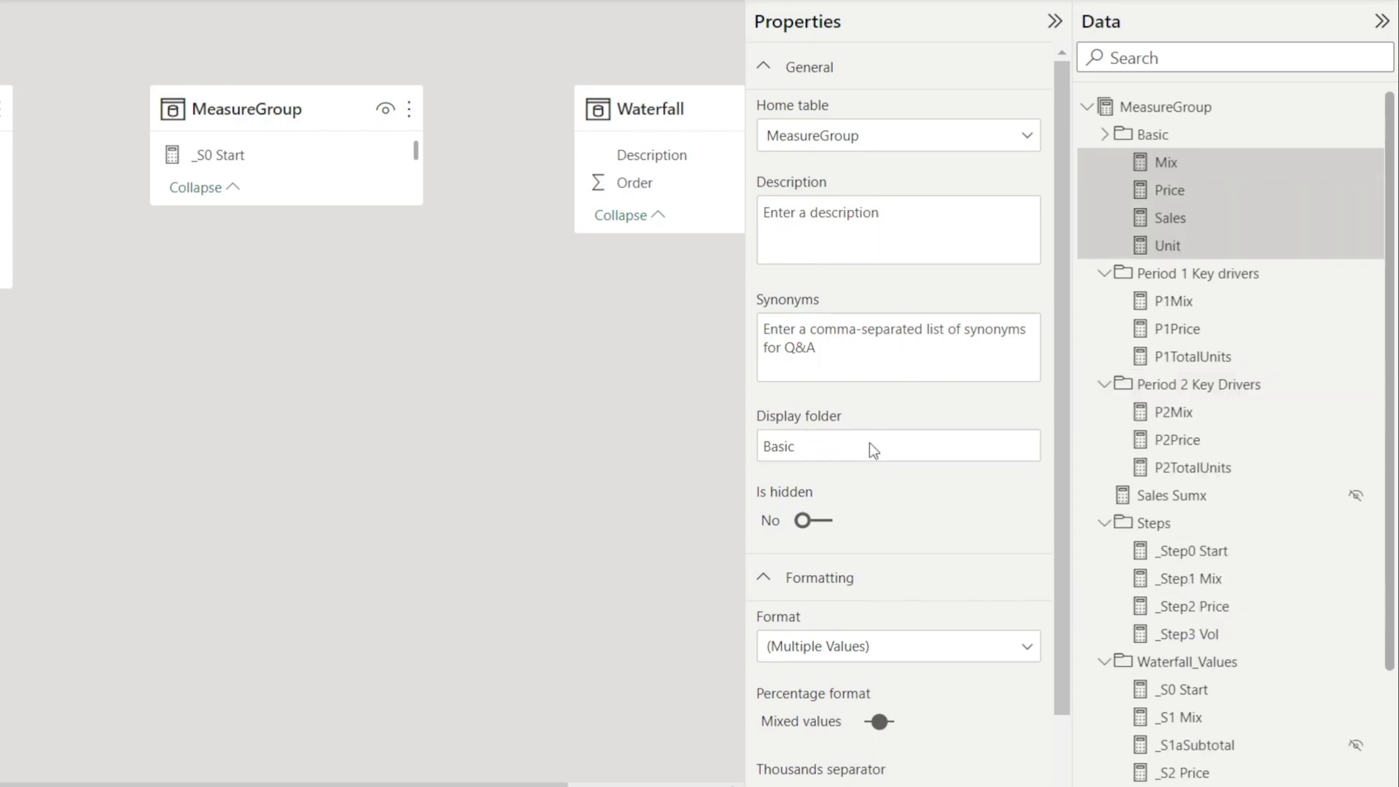
# - Place Sales Sumx and WF Values in a Trial display folder
pyautogui.scroll(-2, 1217, 405)
pyautogui.click(1199, 386)
pyautogui.keyDown('ctrl'); pyautogui.click(1186, 749); pyautogui.keyUp('ctrl')
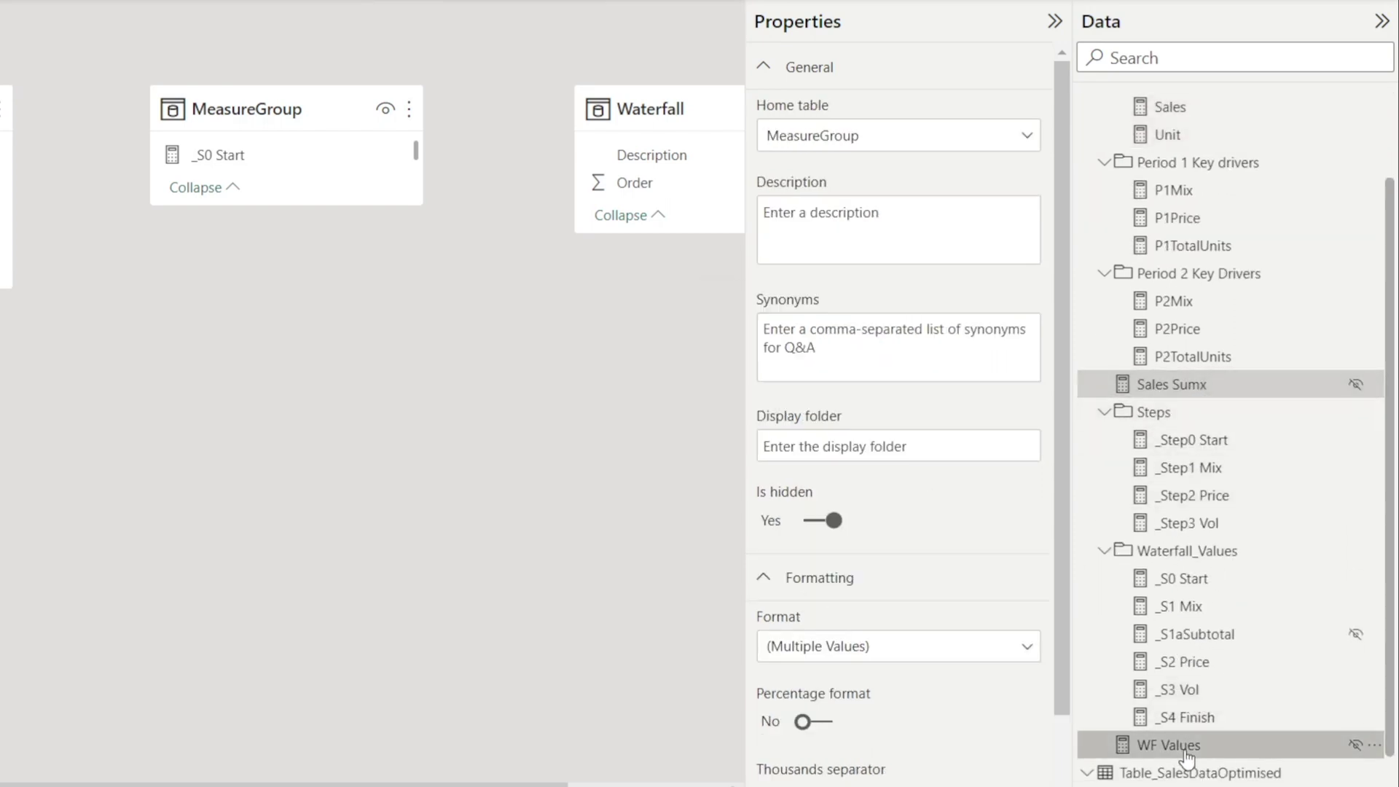
pyautogui.click(870, 444)
pyautogui.write('Trial')
pyautogui.press('Return')
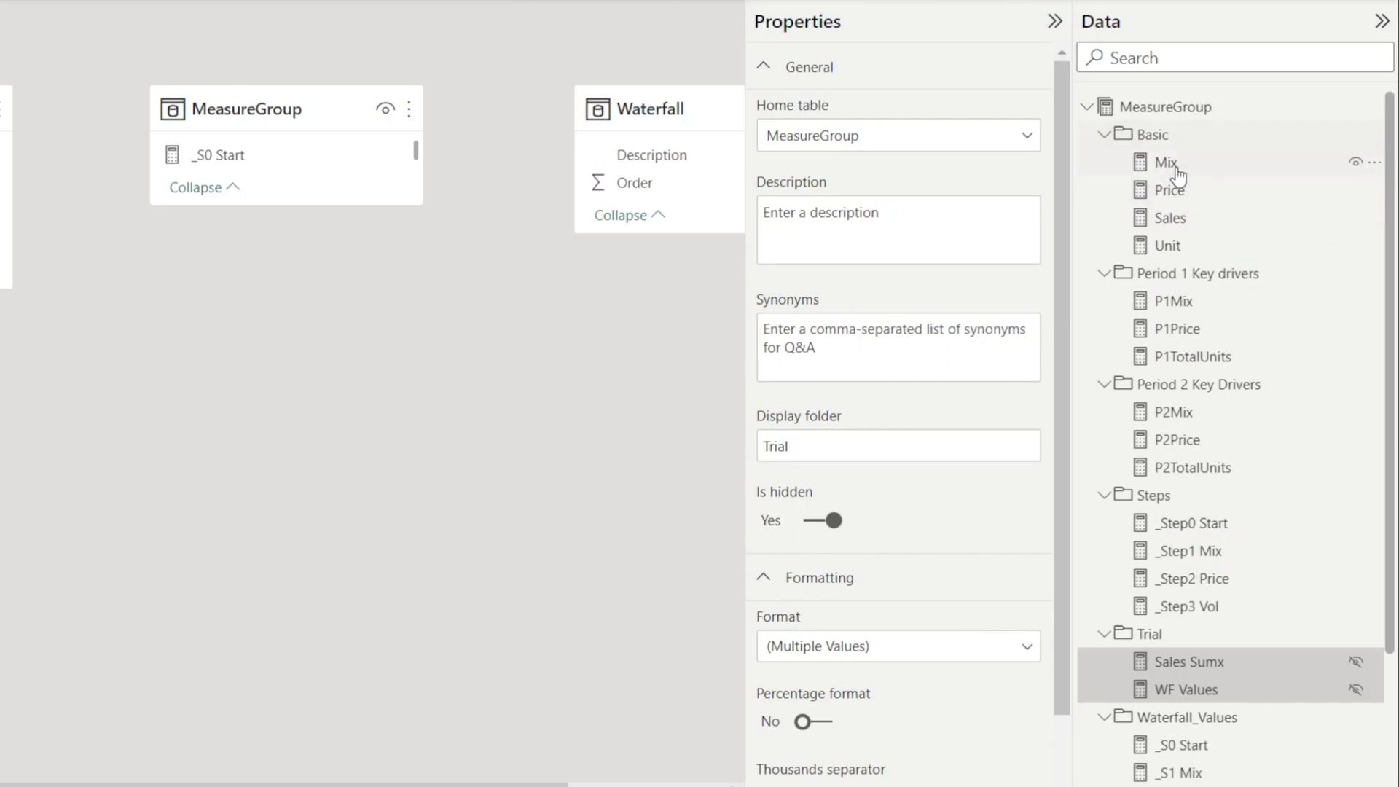
# - Clear the display folder of Mix, Price, Sales and Unit, removing Basic, then select the MeasureGroup table
pyautogui.click(1176, 166)
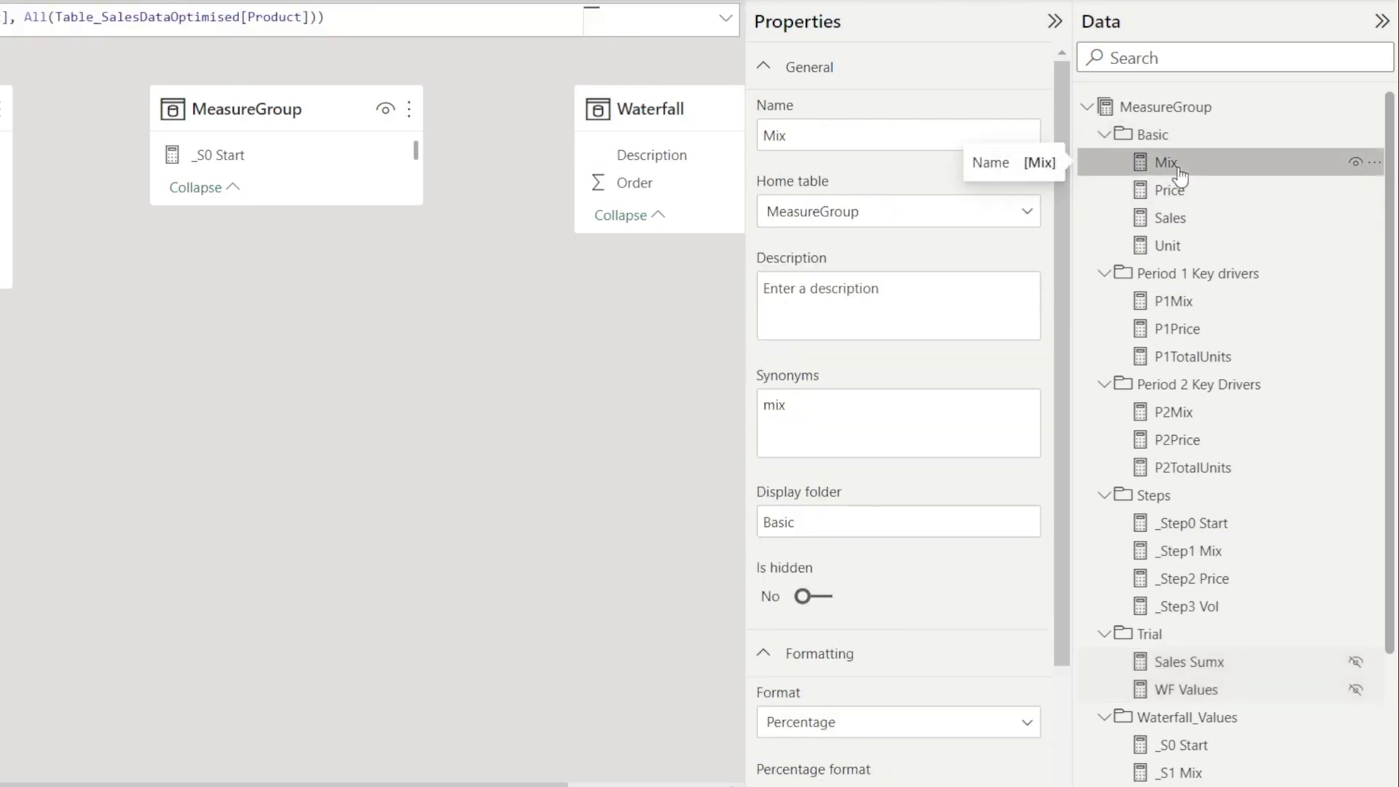
pyautogui.keyDown('ctrl'); pyautogui.click(1173, 193); pyautogui.keyUp('ctrl')
pyautogui.keyDown('shift'); pyautogui.click(1181, 246); pyautogui.keyUp('shift')
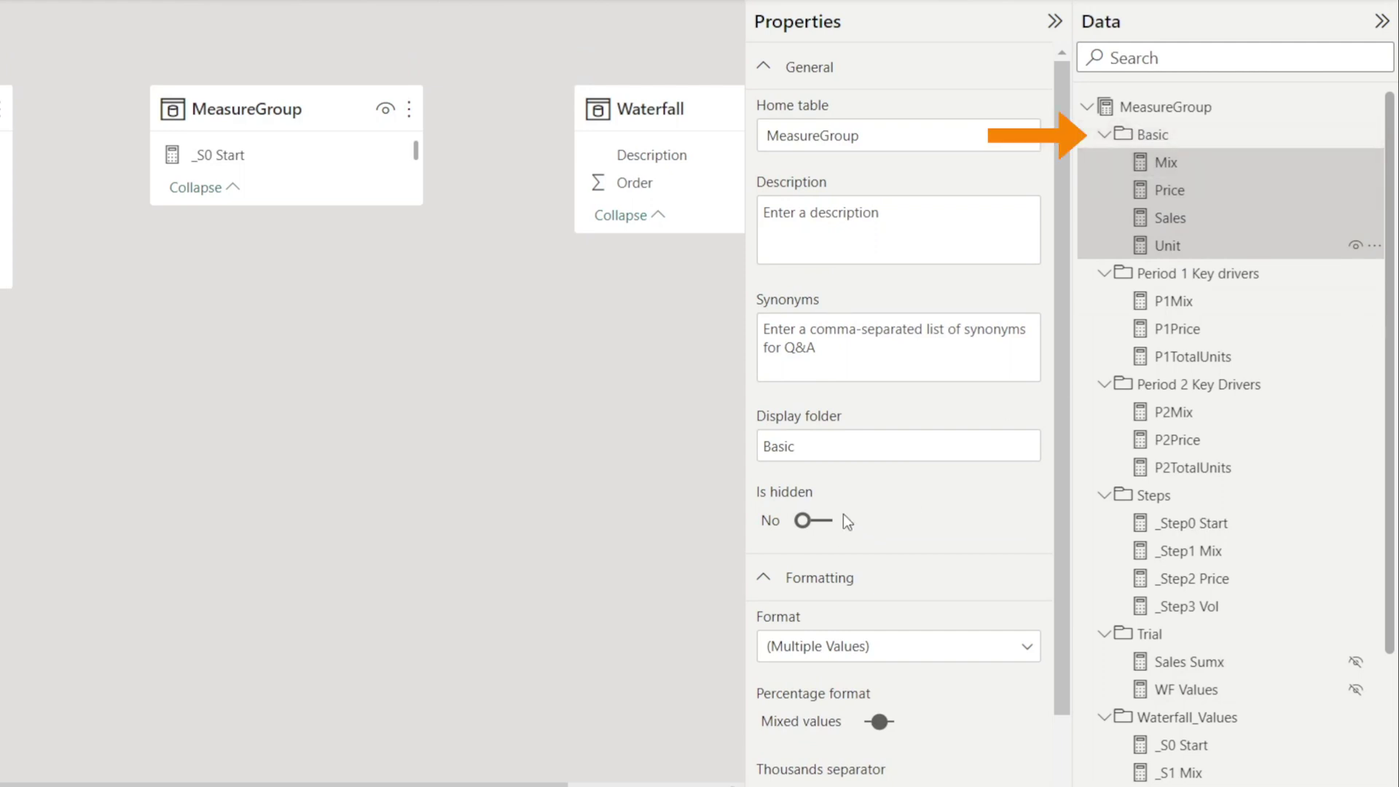
pyautogui.click(844, 442)
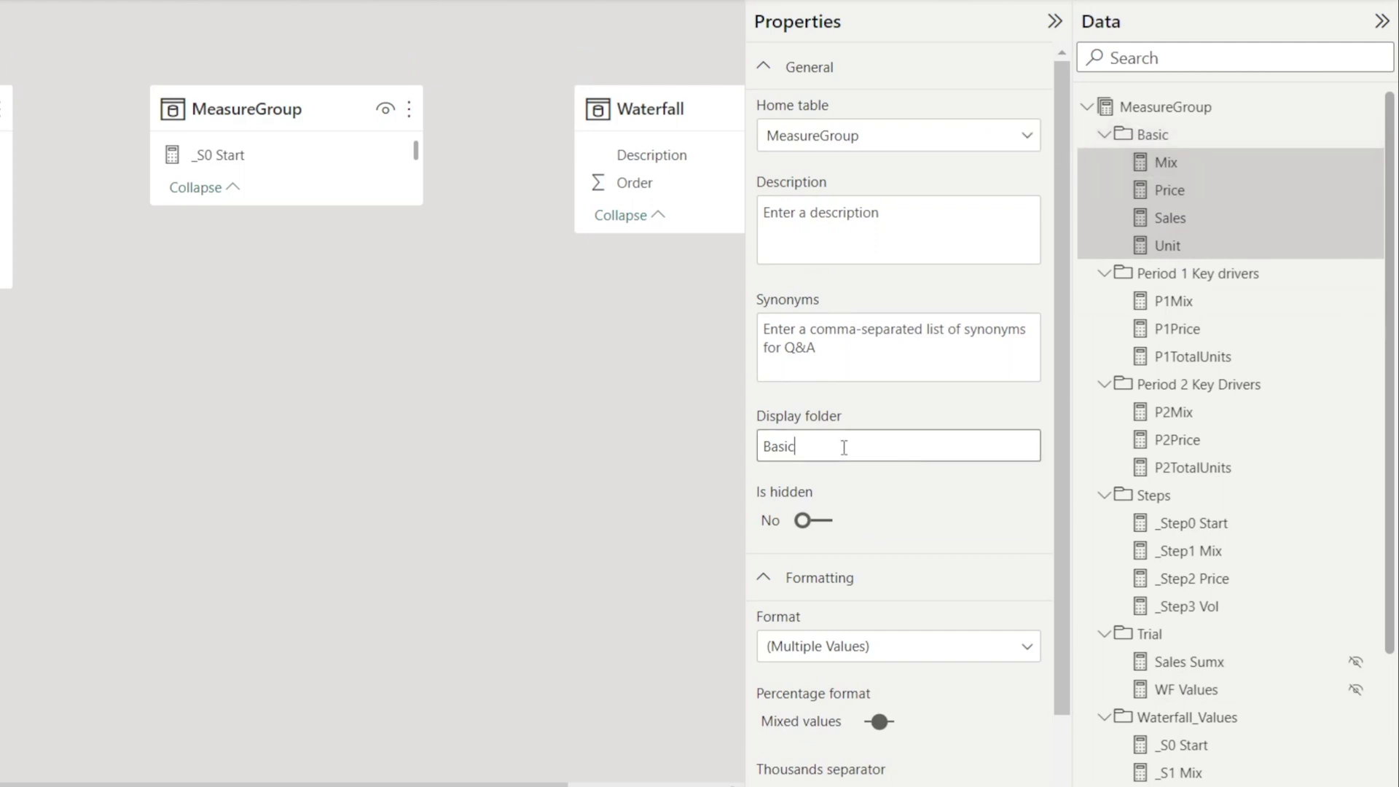
pyautogui.press('BackSpace')
pyautogui.press('BackSpace')
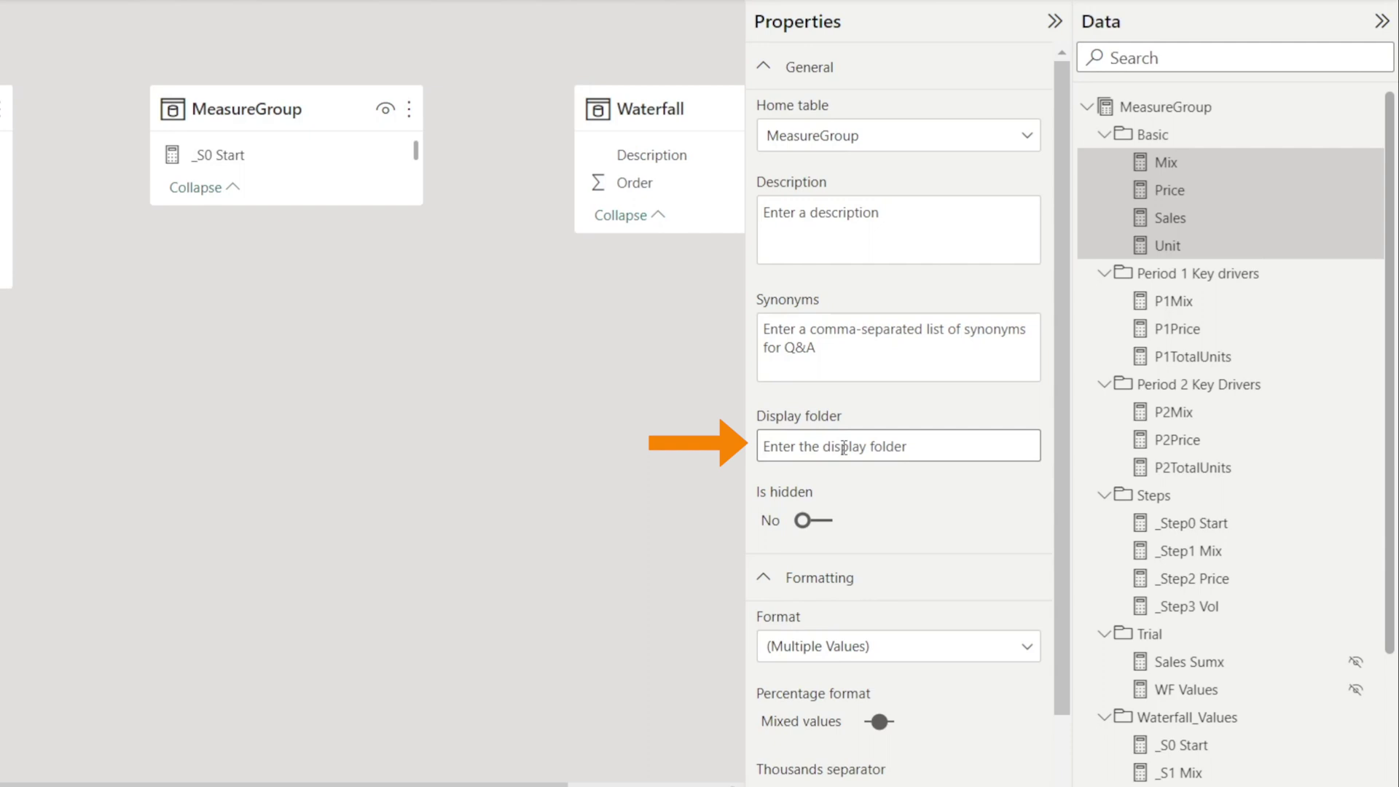
pyautogui.press('Return')
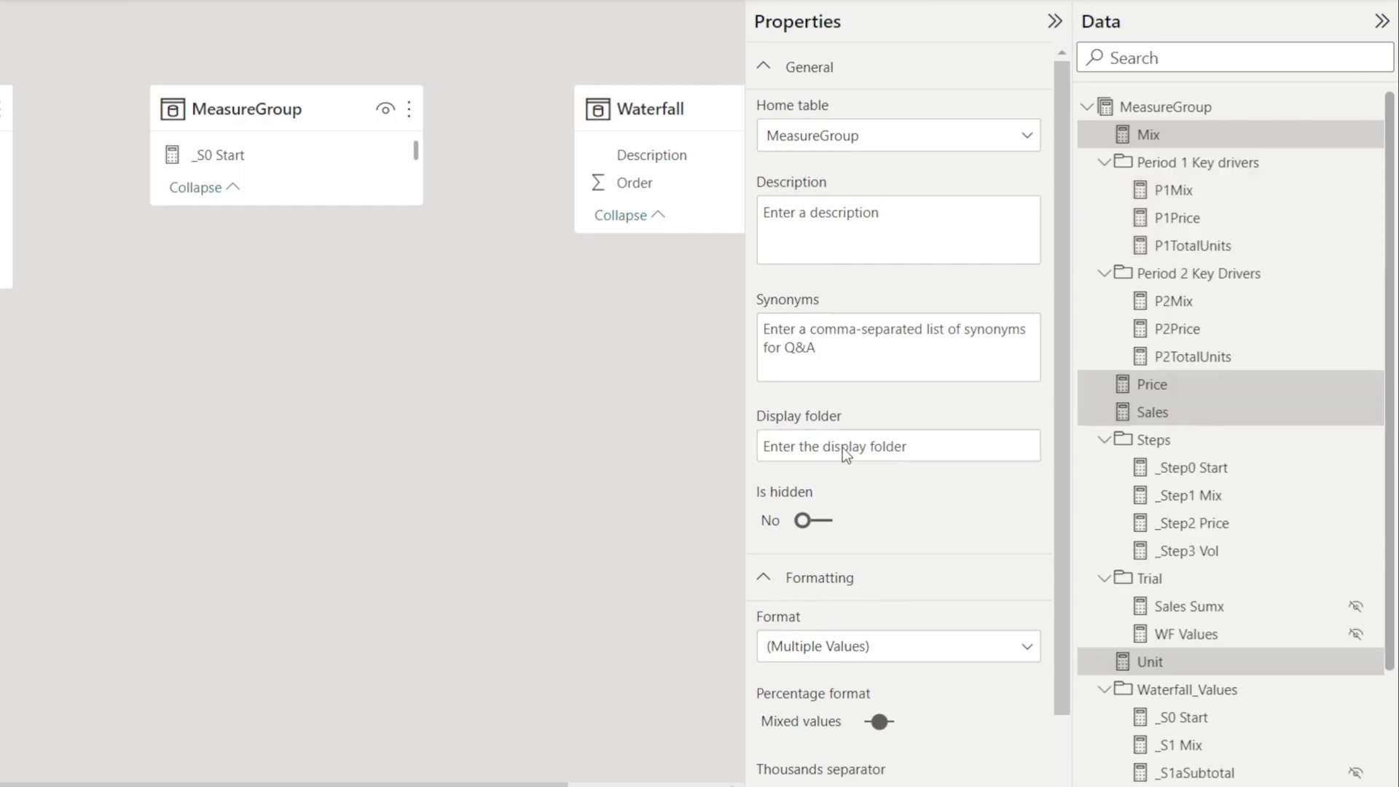
pyautogui.click(1165, 137)
pyautogui.click(1173, 110)
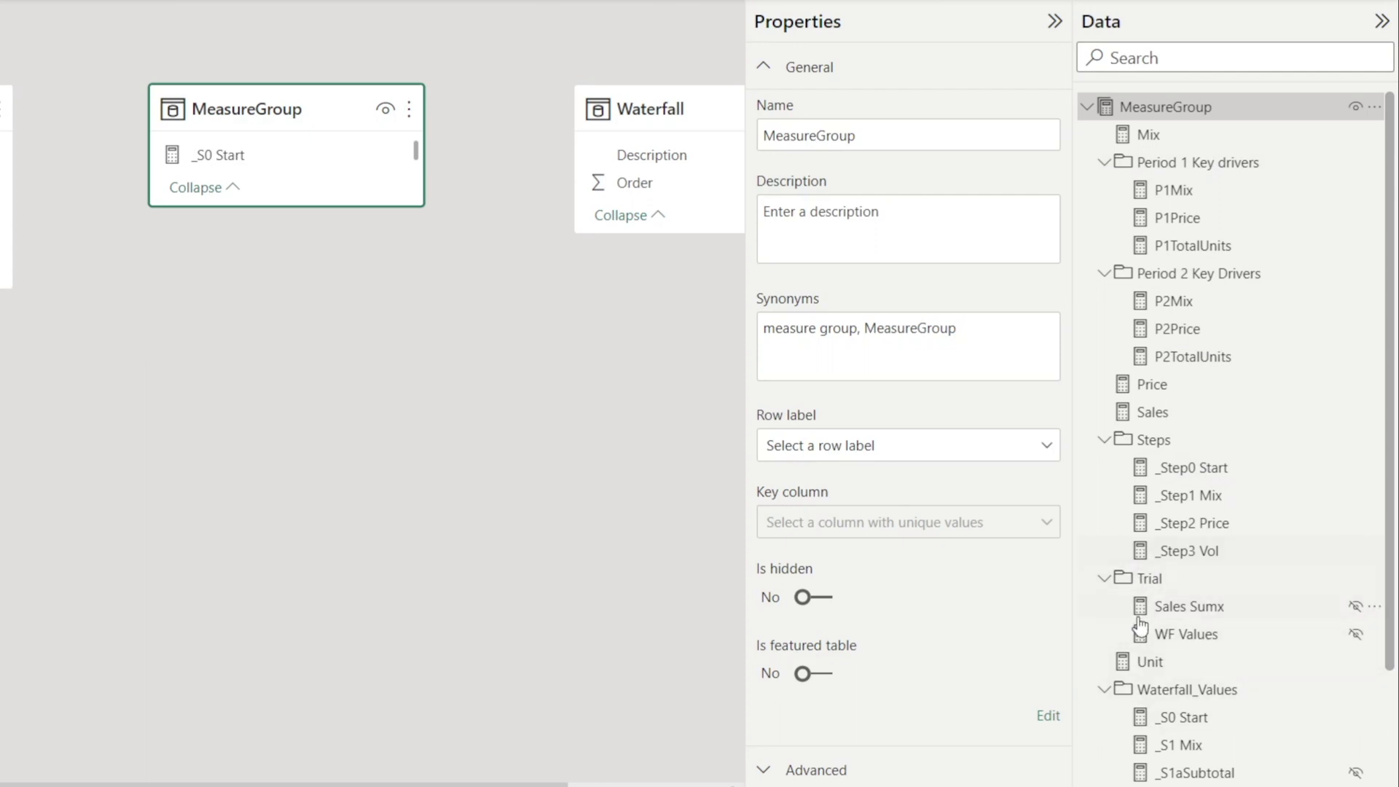
pyautogui.click(1178, 612)
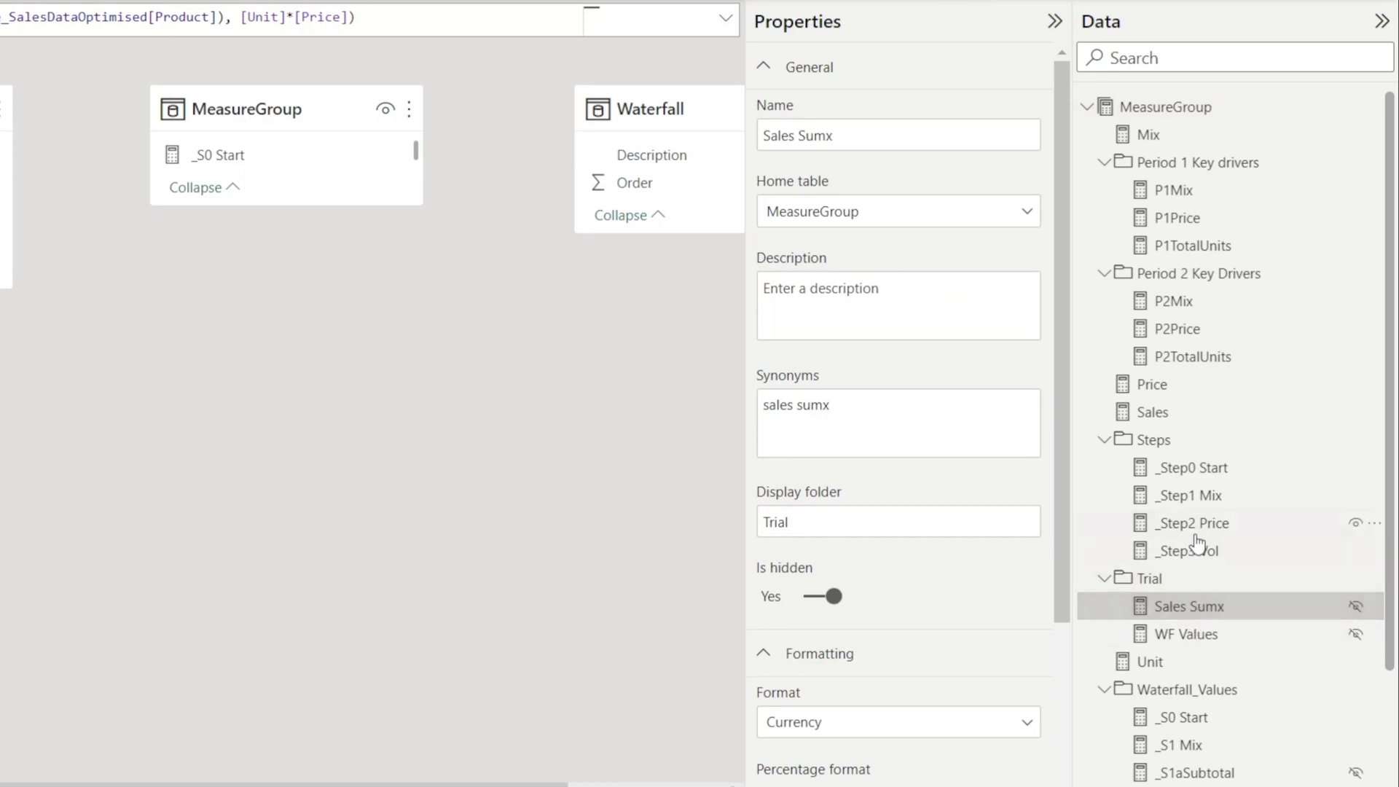
pyautogui.moveTo(1202, 612); pyautogui.dragTo(1178, 448)
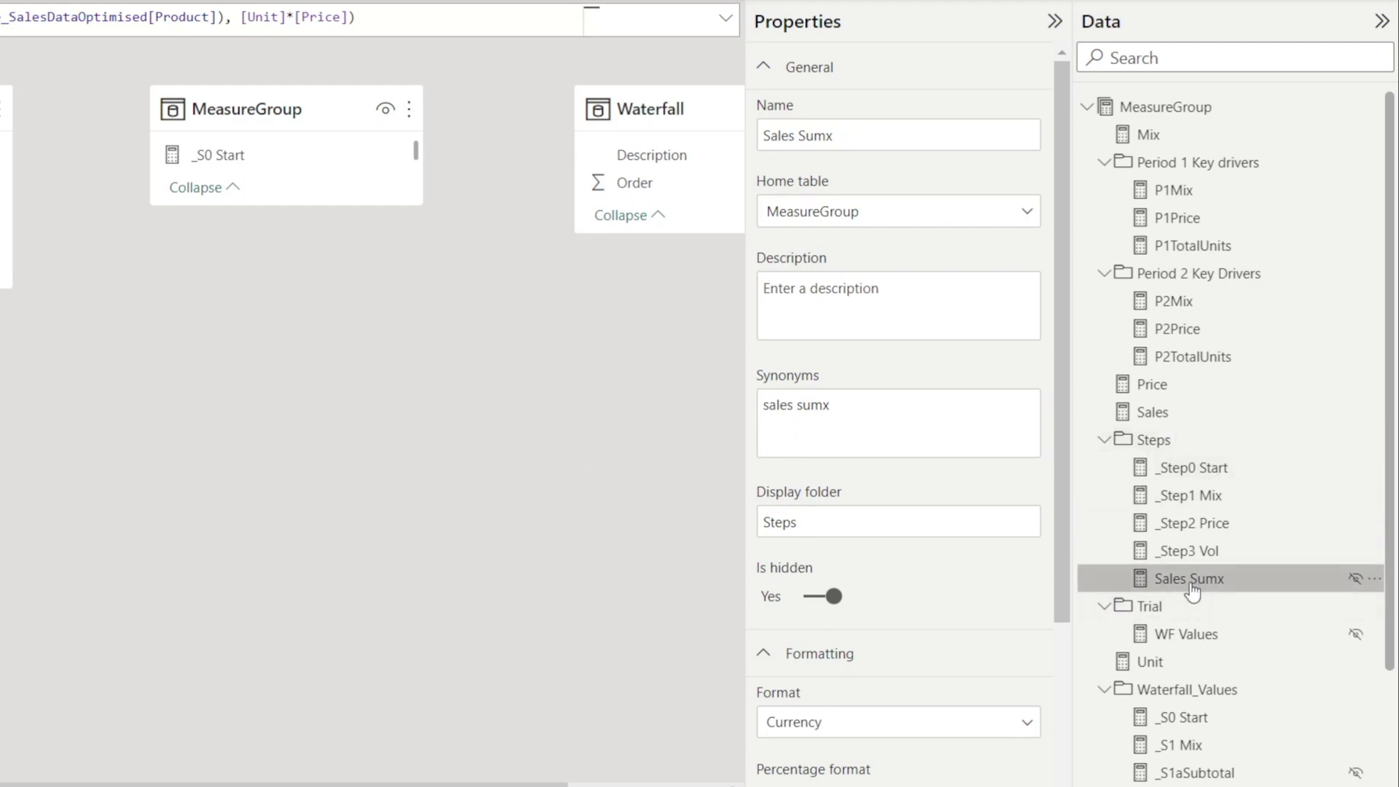
pyautogui.moveTo(1190, 584); pyautogui.dragTo(1139, 605)
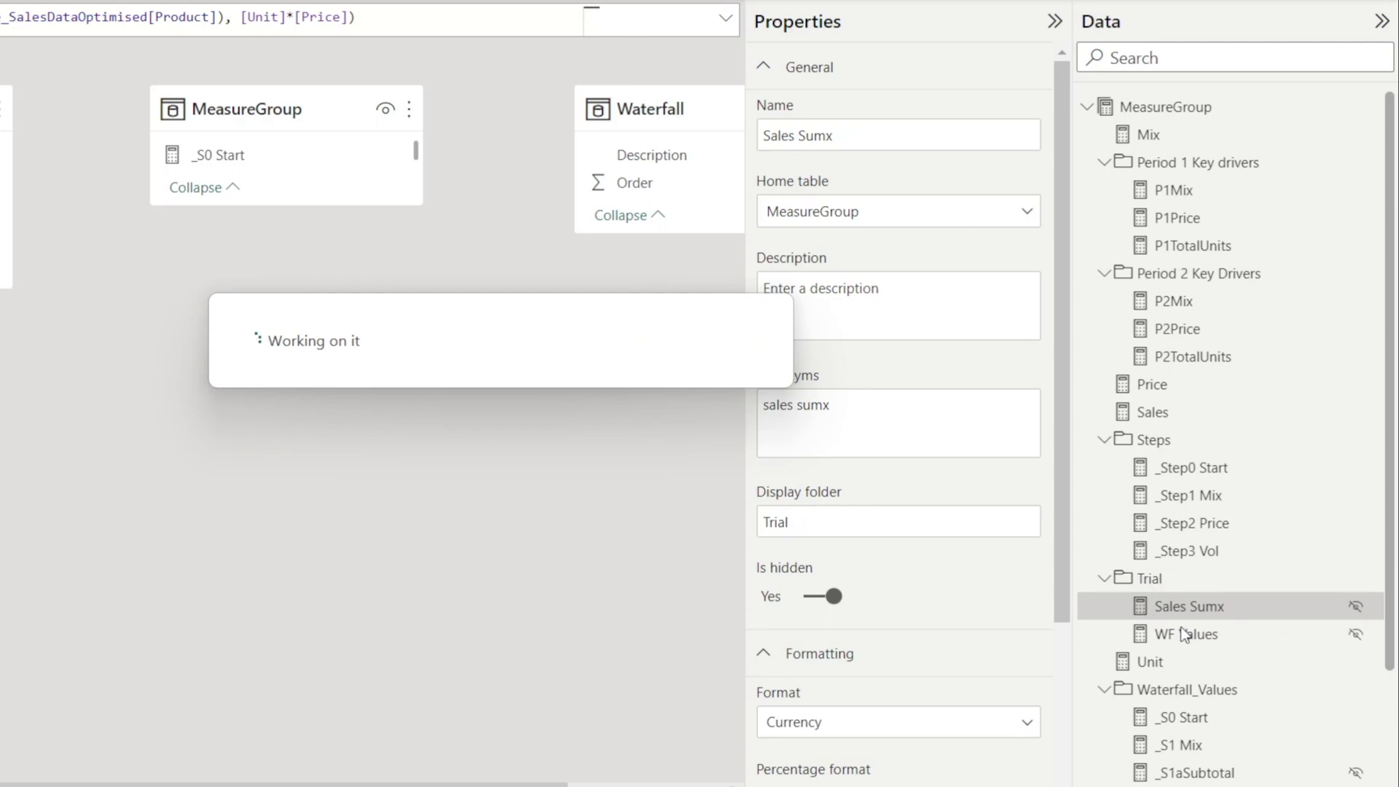